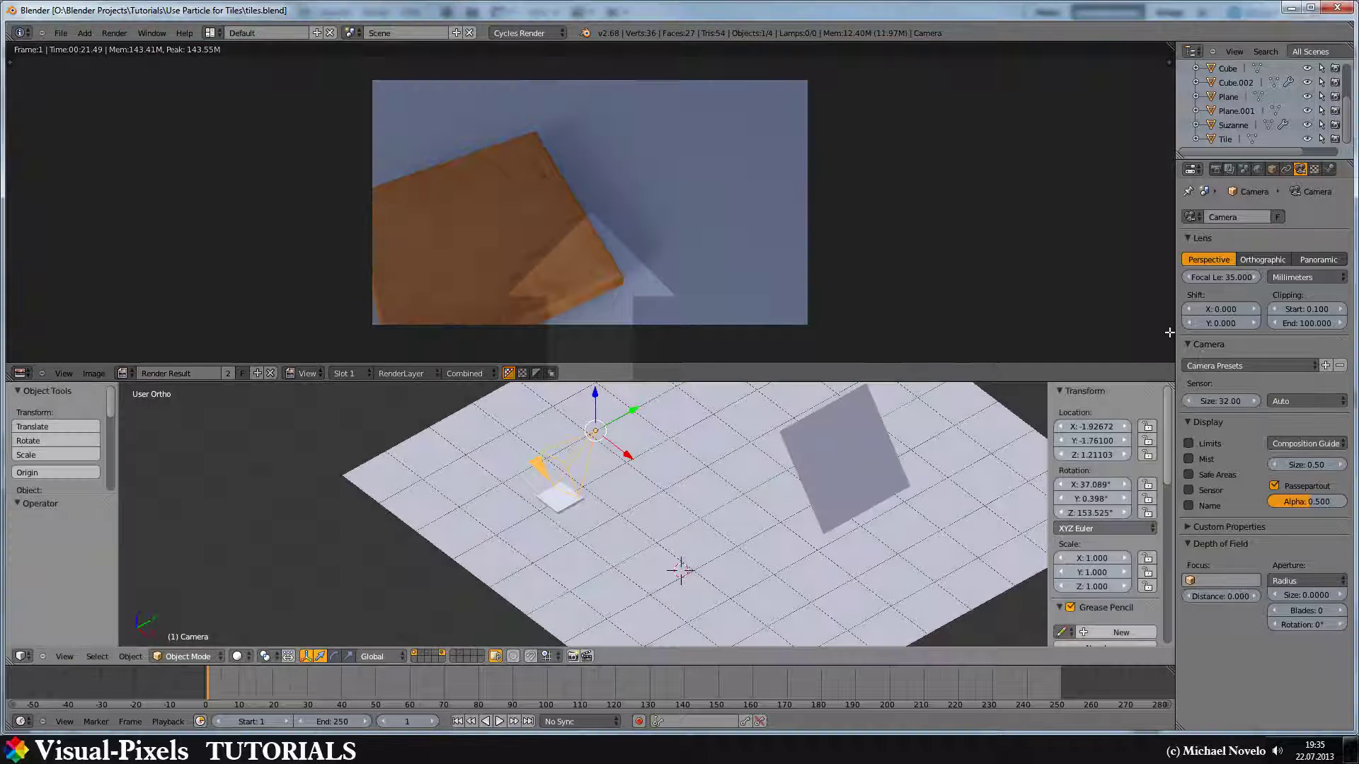
- Close the render area, then duplicate Tile as Tile.001 and send the copy to layer 20
{"action": "left_click_drag", "start_coordinate": [1169, 332], "coordinate": [1165, 334]}
{"action": "middle_click_drag", "start_coordinate": [527, 338], "coordinate": [647, 378]}
{"action": "right_click", "coordinate": [644, 378]}
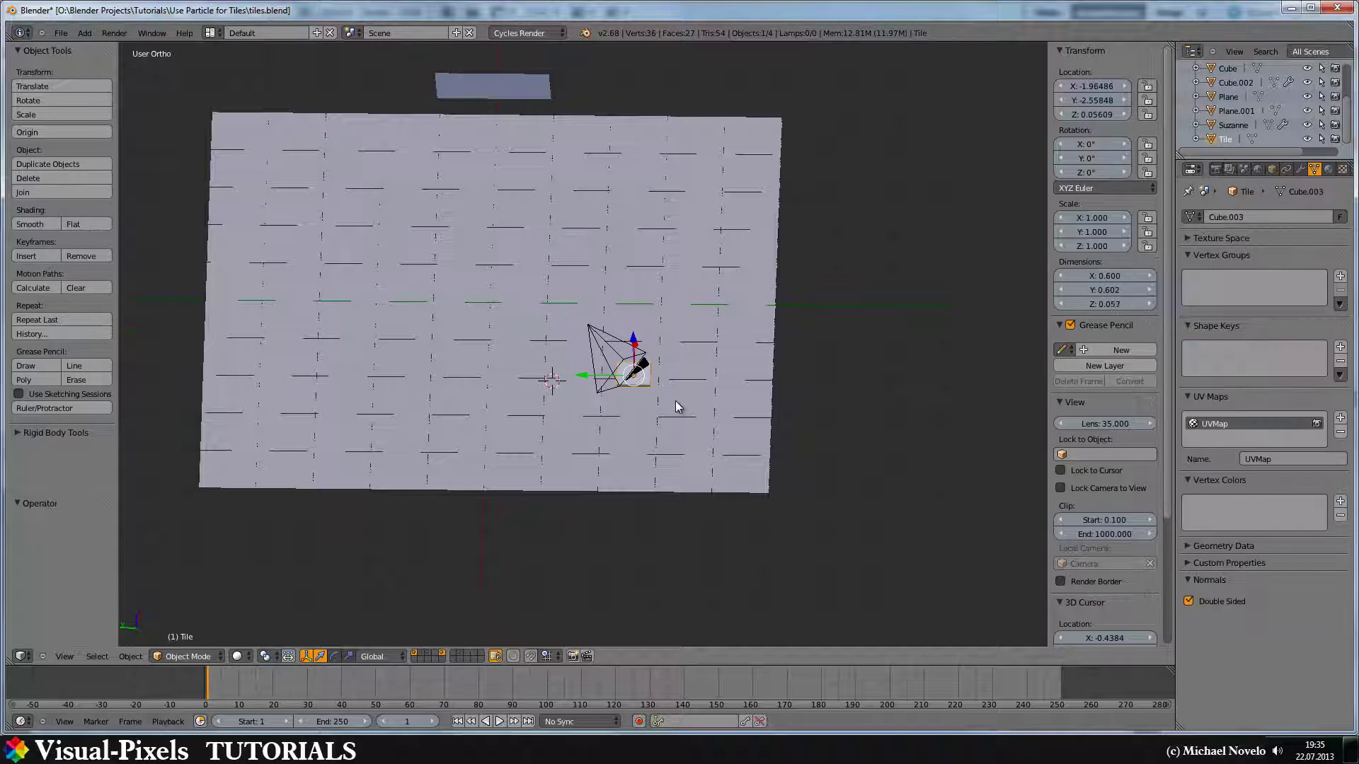
{"action": "key", "text": "shift+d"}
{"action": "key", "text": "Escape"}
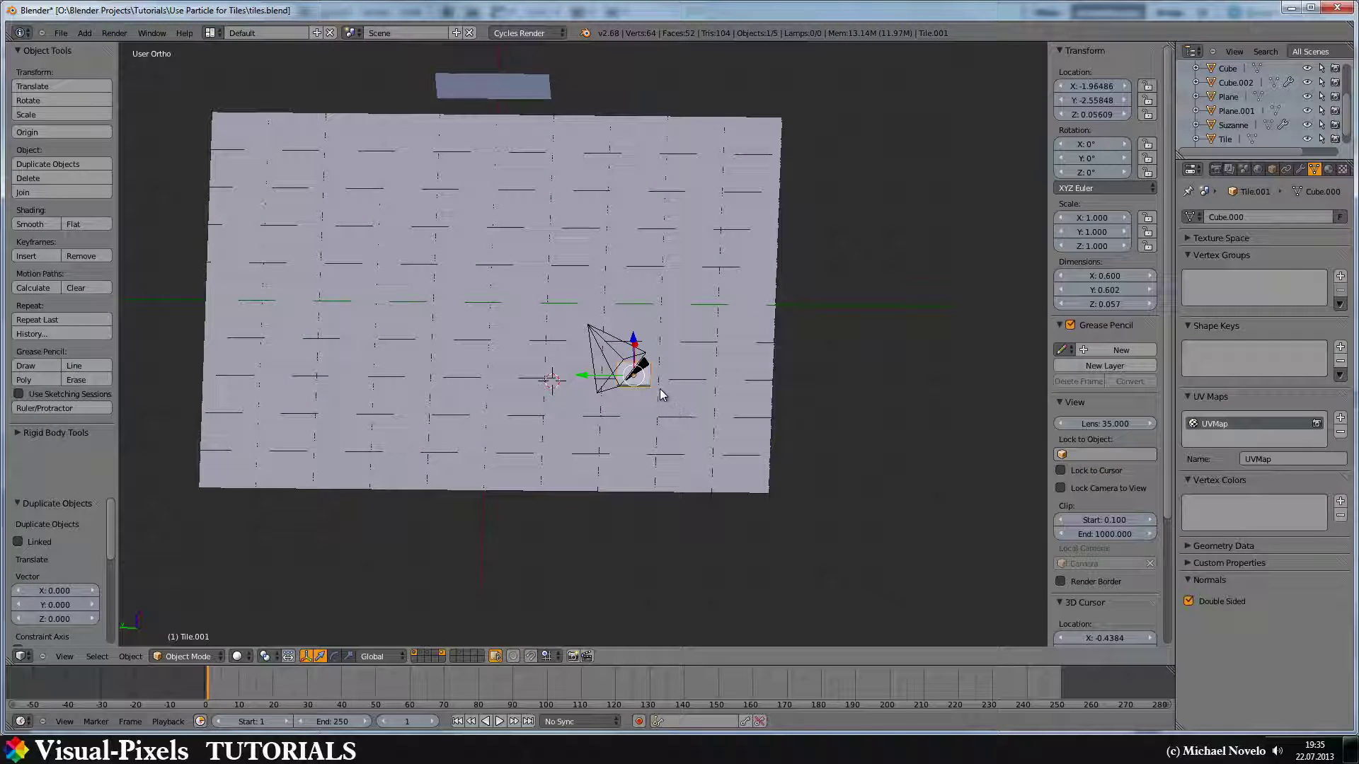
{"action": "key", "text": "m"}
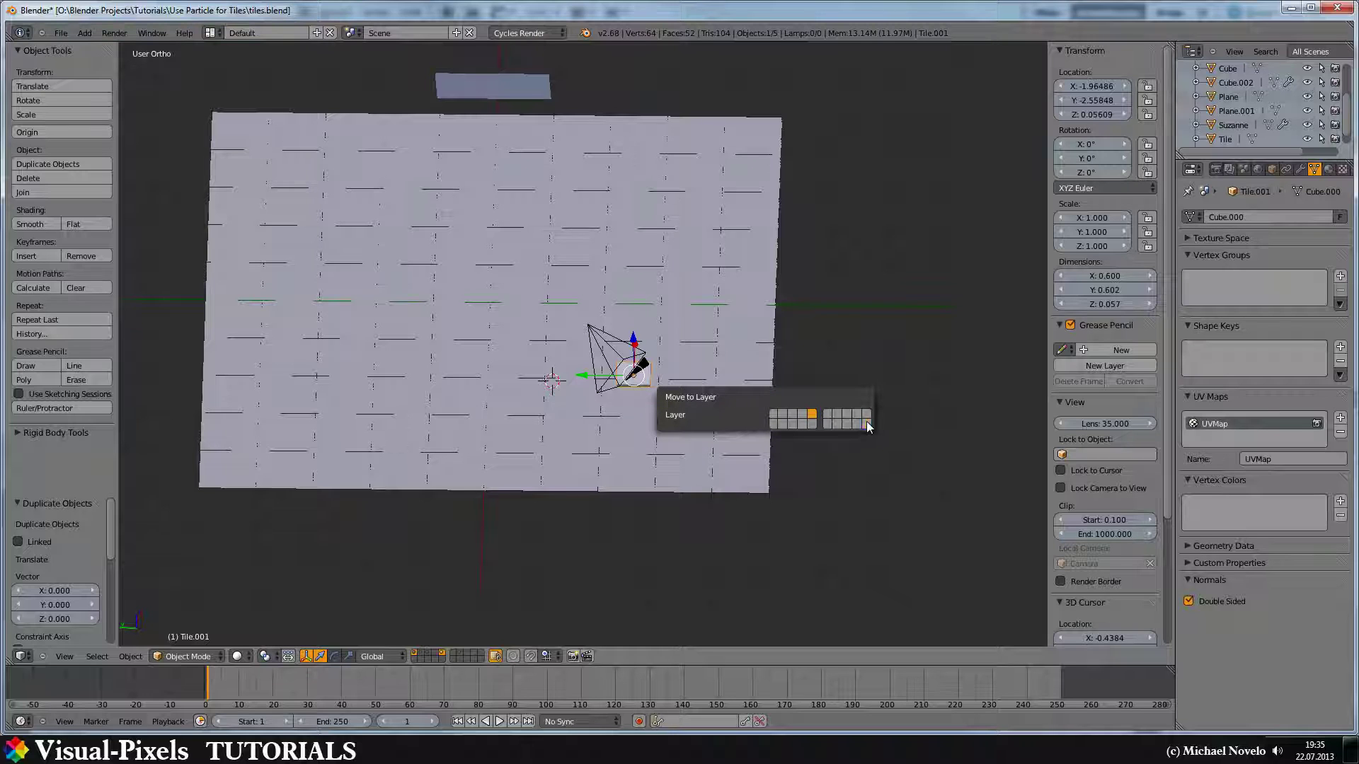
{"action": "left_click", "coordinate": [867, 423]}
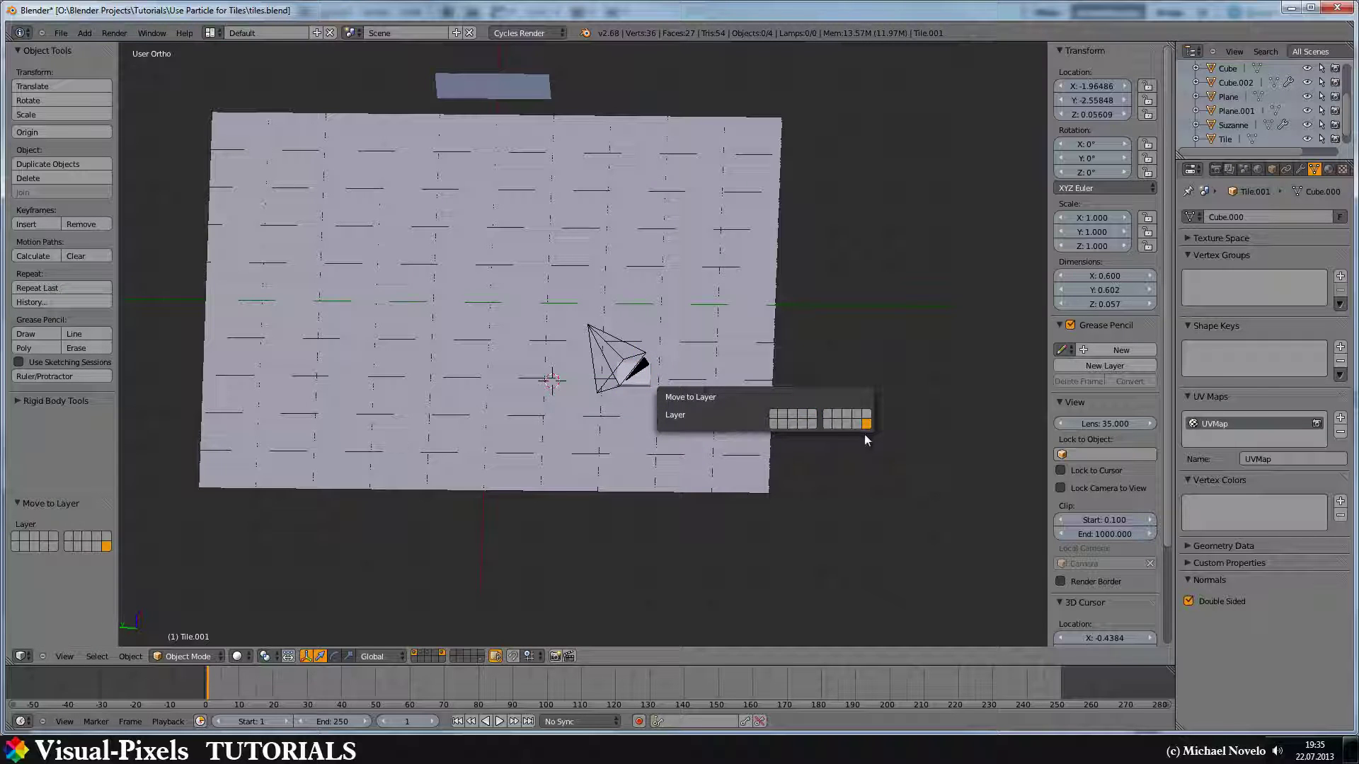
- Select the Tile and reset the 3D cursor to the world origin
{"action": "right_click", "coordinate": [643, 378]}
{"action": "right_click", "coordinate": [643, 378]}
{"action": "scroll", "coordinate": [656, 384], "scroll_direction": "up", "scroll_amount": 4}
{"action": "middle_click_drag", "start_coordinate": [656, 383], "coordinate": [842, 375]}
{"action": "scroll", "coordinate": [842, 375], "scroll_direction": "down", "scroll_amount": 3}
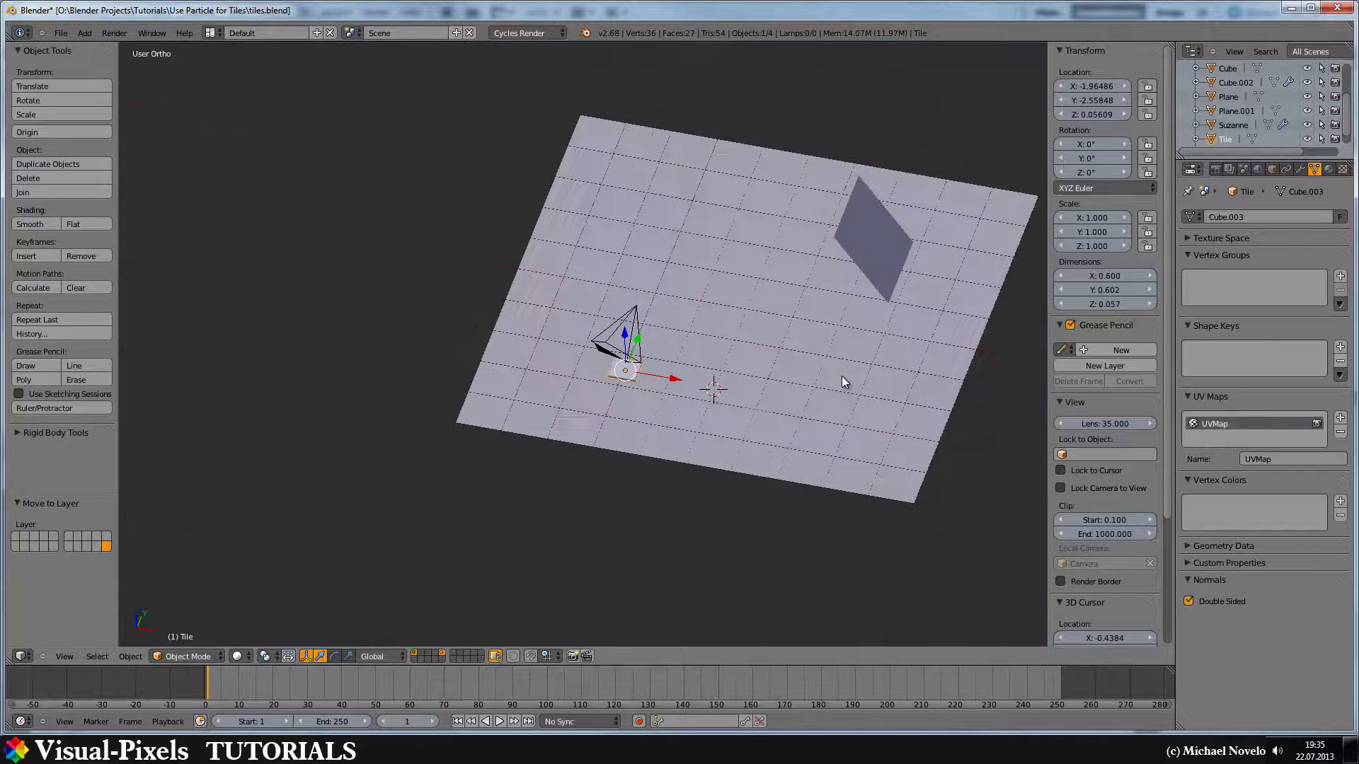
{"action": "key", "text": "shift+c"}
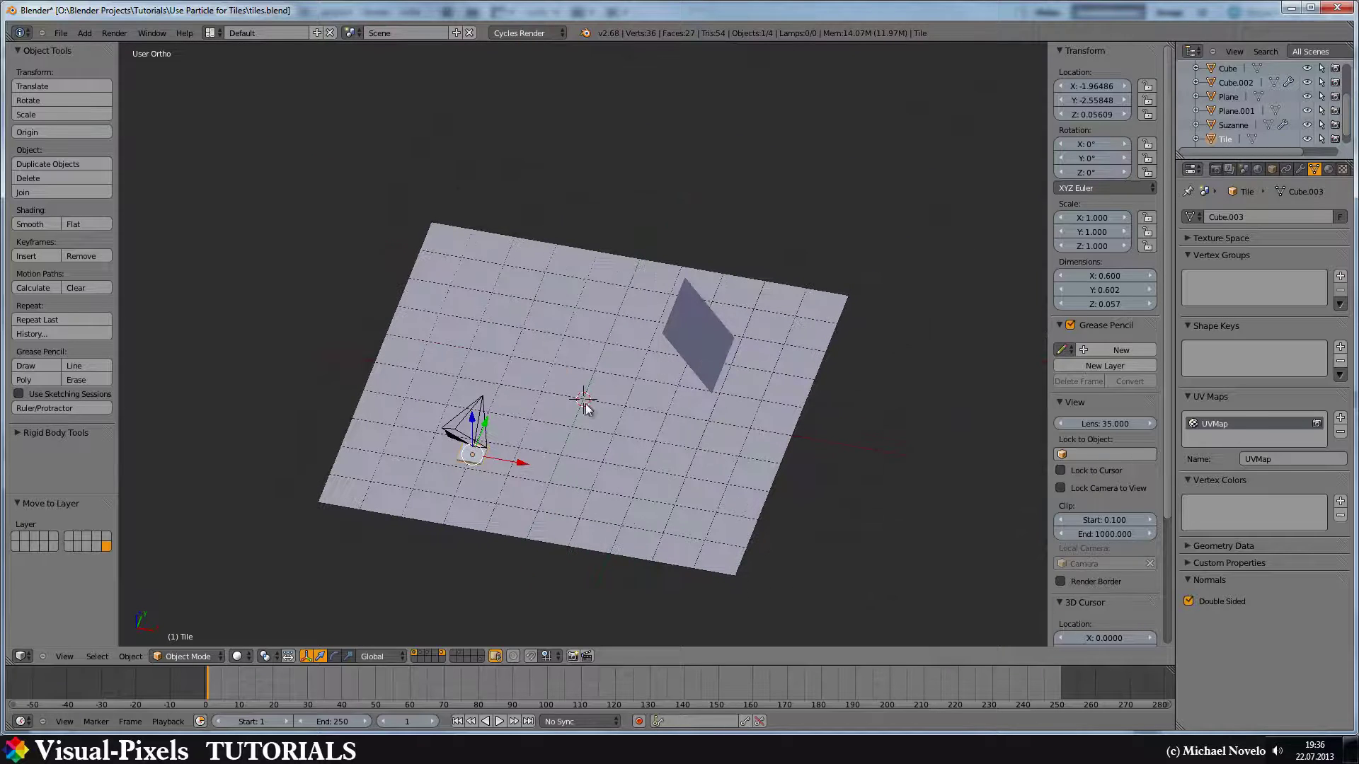
- Snap the Tile to the cursor so its location reads 0, 0, 0
{"action": "scroll", "coordinate": [532, 457], "scroll_direction": "up", "scroll_amount": 3}
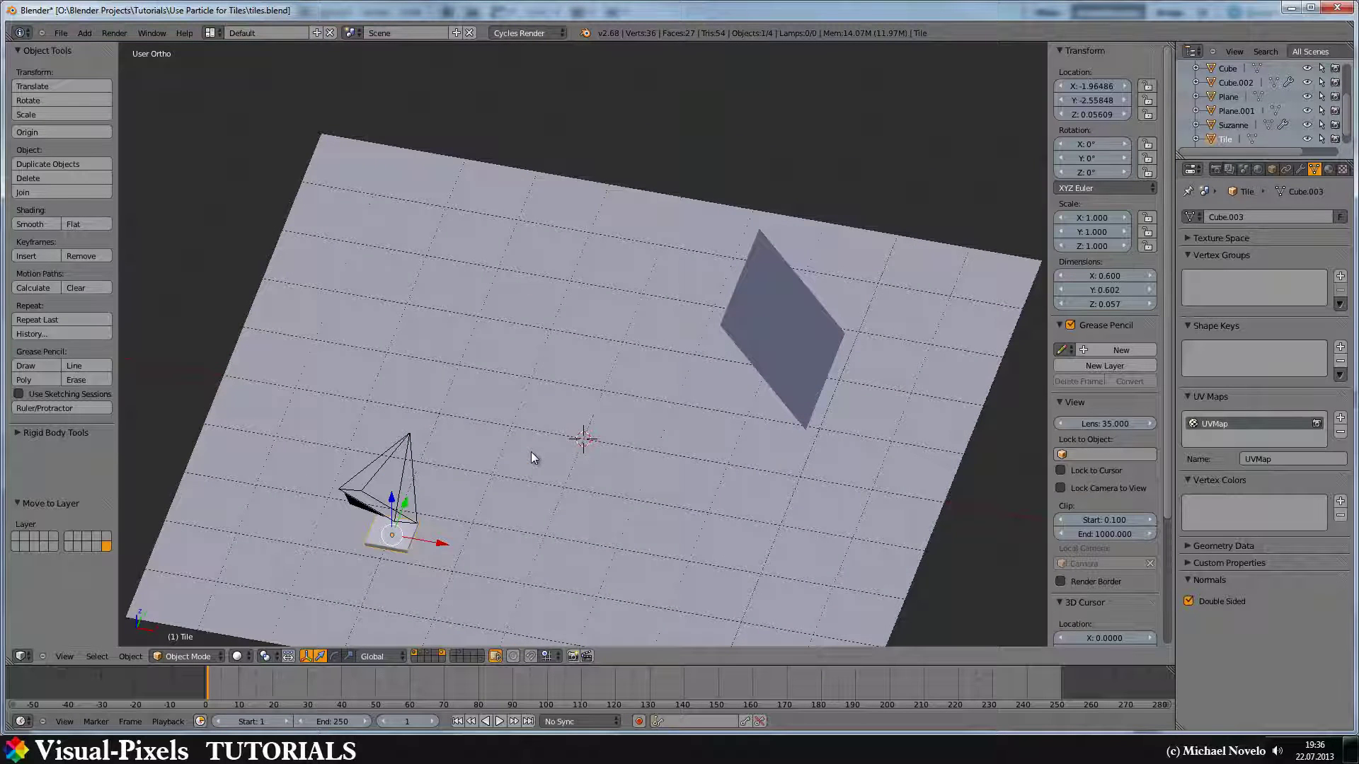
{"action": "key", "text": "shift+s"}
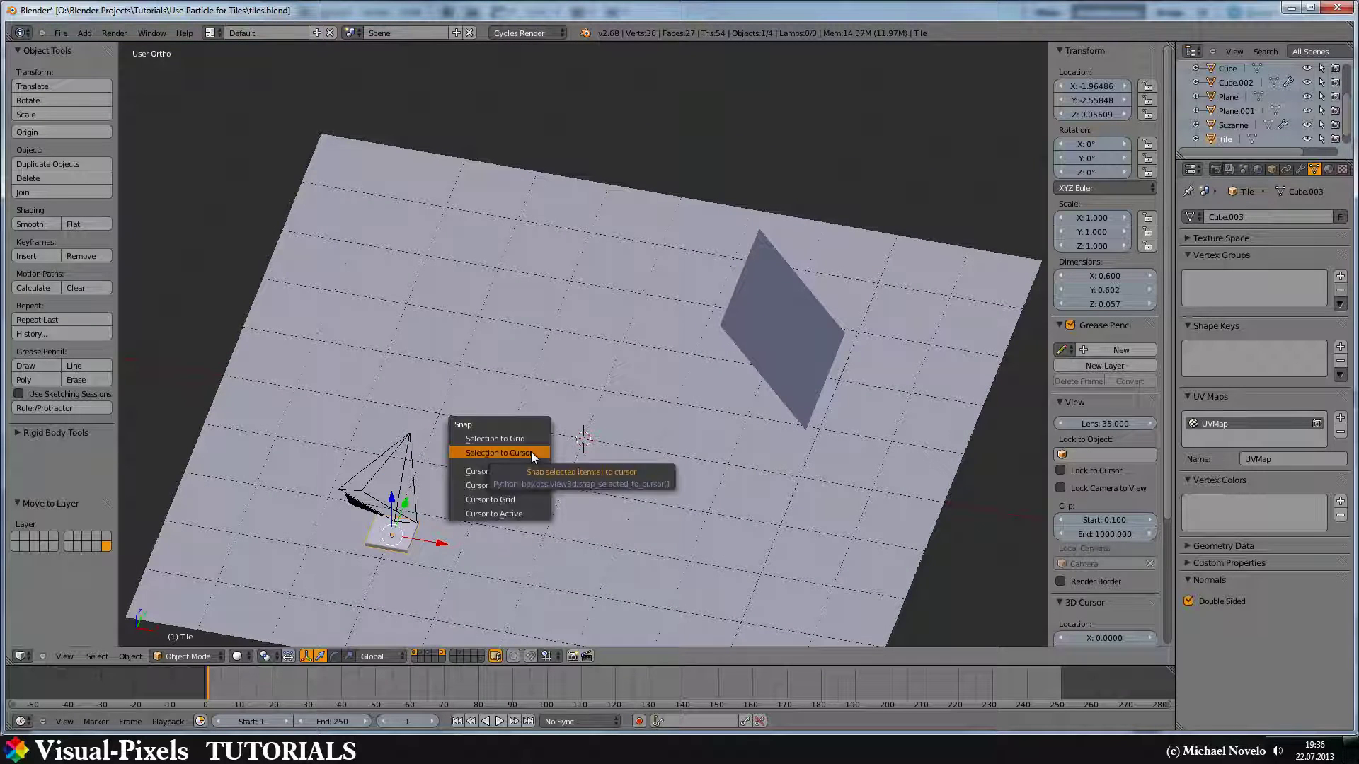
{"action": "left_click", "coordinate": [531, 452]}
{"action": "middle_click_drag", "start_coordinate": [622, 451], "coordinate": [654, 392]}
{"action": "scroll", "coordinate": [634, 488], "scroll_direction": "up", "scroll_amount": 3}
{"action": "scroll", "coordinate": [648, 358], "scroll_direction": "down", "scroll_amount": 4, "text": "shift"}
{"action": "scroll", "coordinate": [648, 358], "scroll_direction": "up", "scroll_amount": 3}
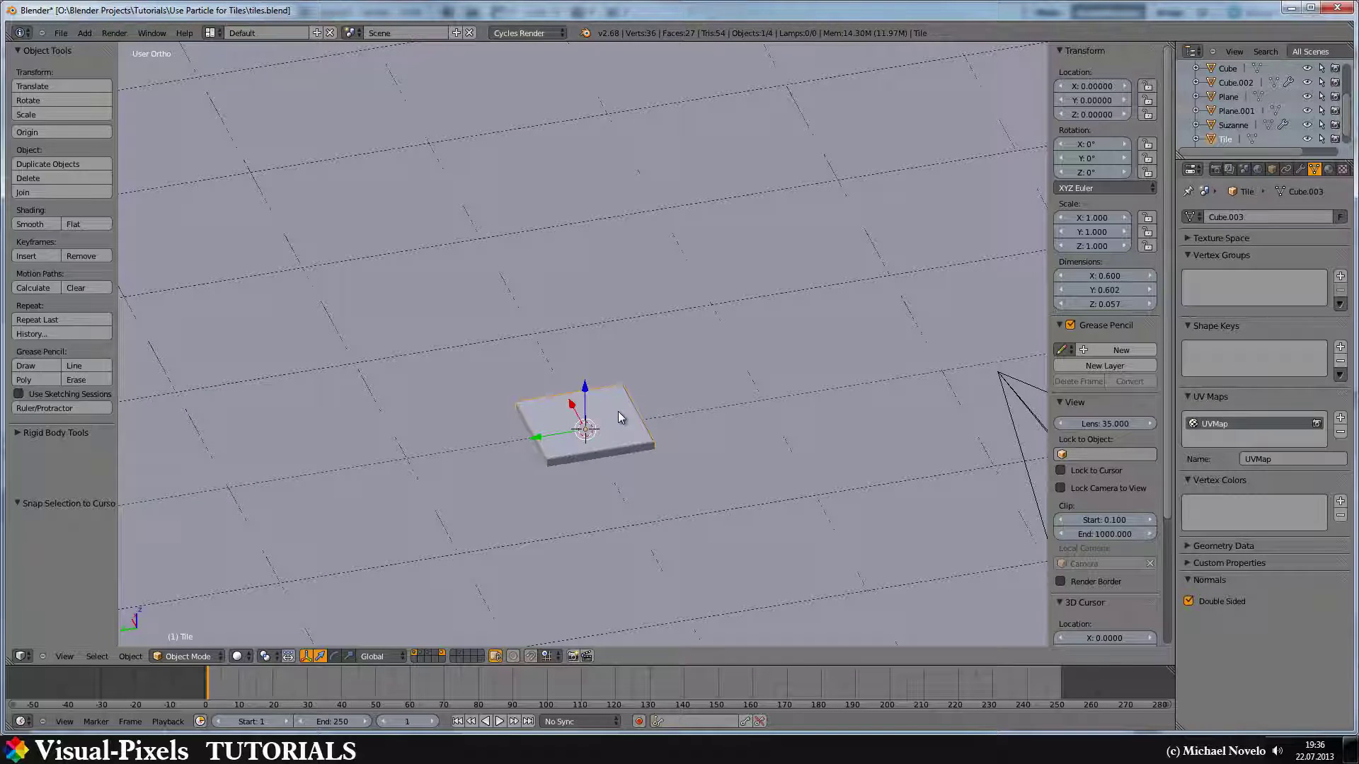
- Send the Tile to a separate empty layer and display that layer alone, showing only the tile
{"action": "key", "text": "m"}
{"action": "key", "text": "4"}
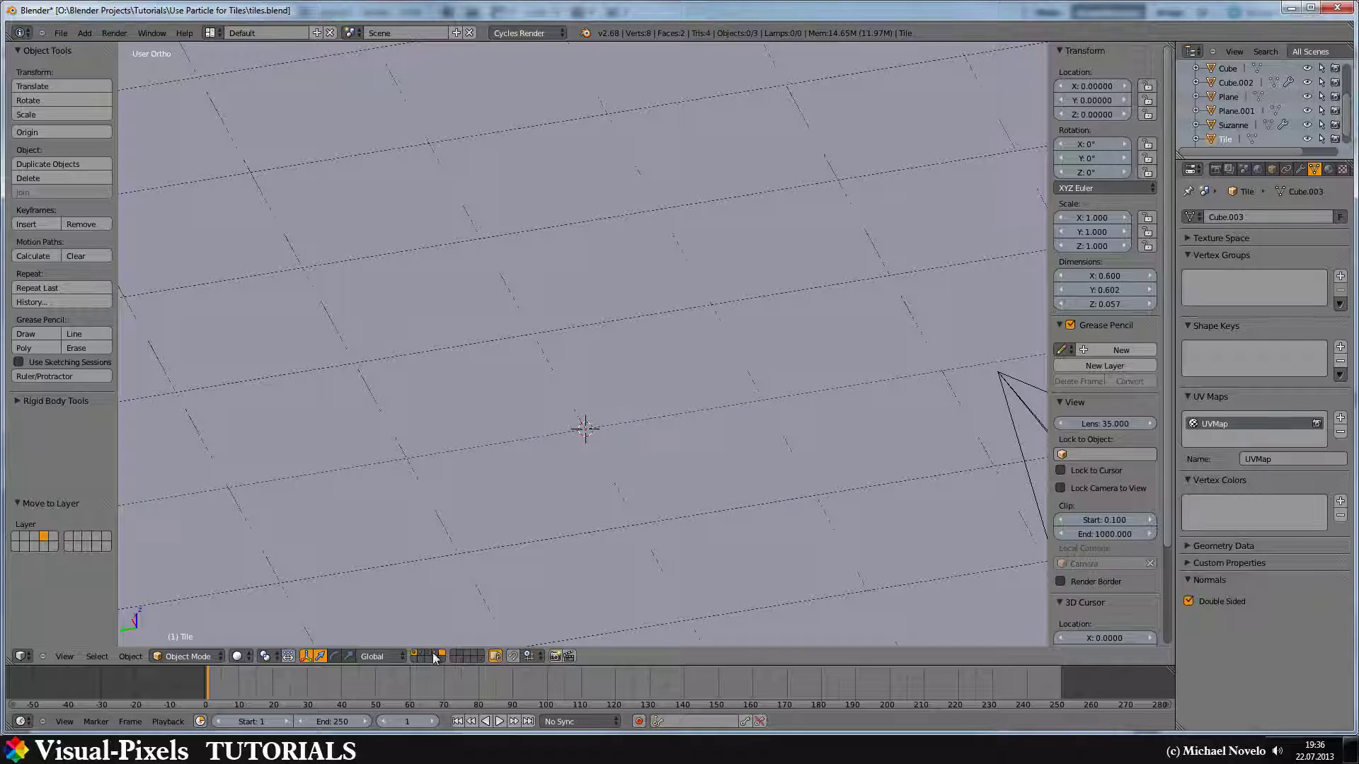
{"action": "key", "text": "4"}
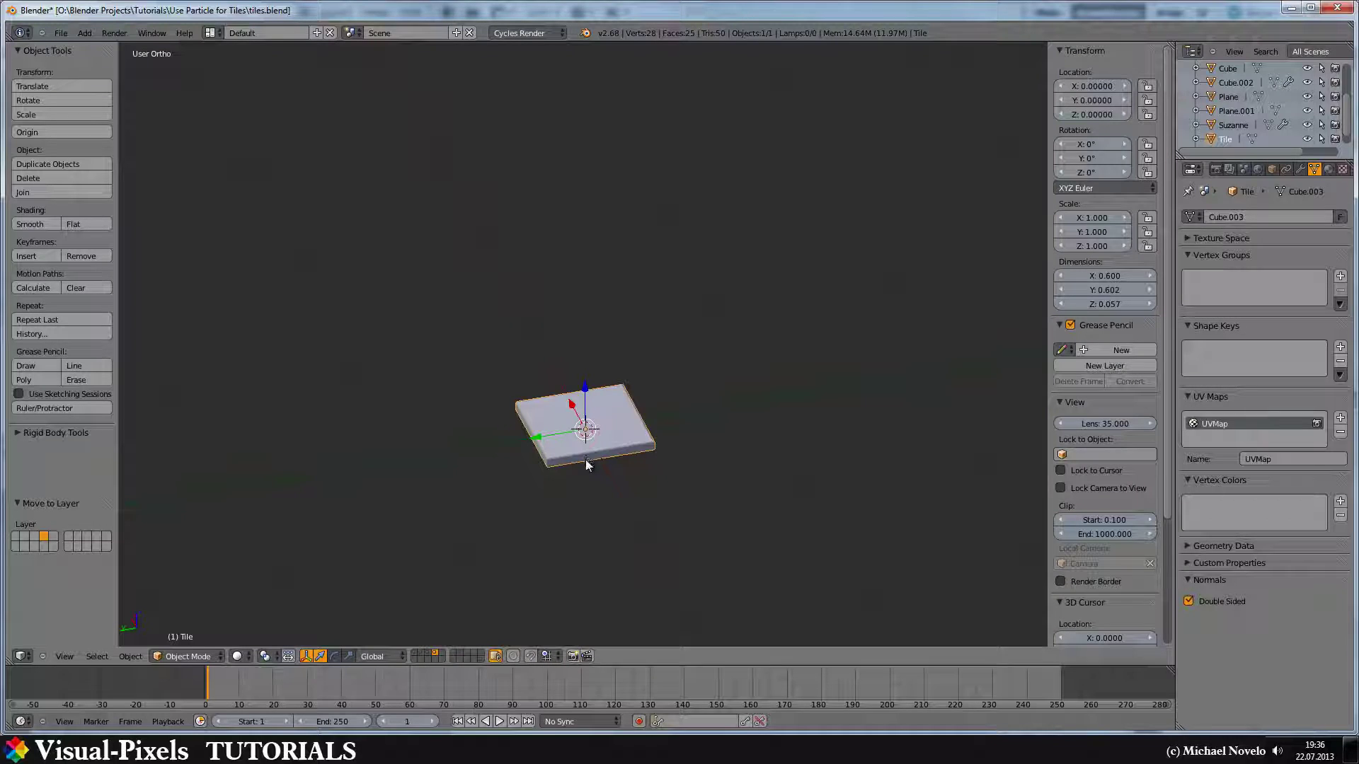
{"action": "scroll", "coordinate": [583, 459], "scroll_direction": "up", "scroll_amount": 3}
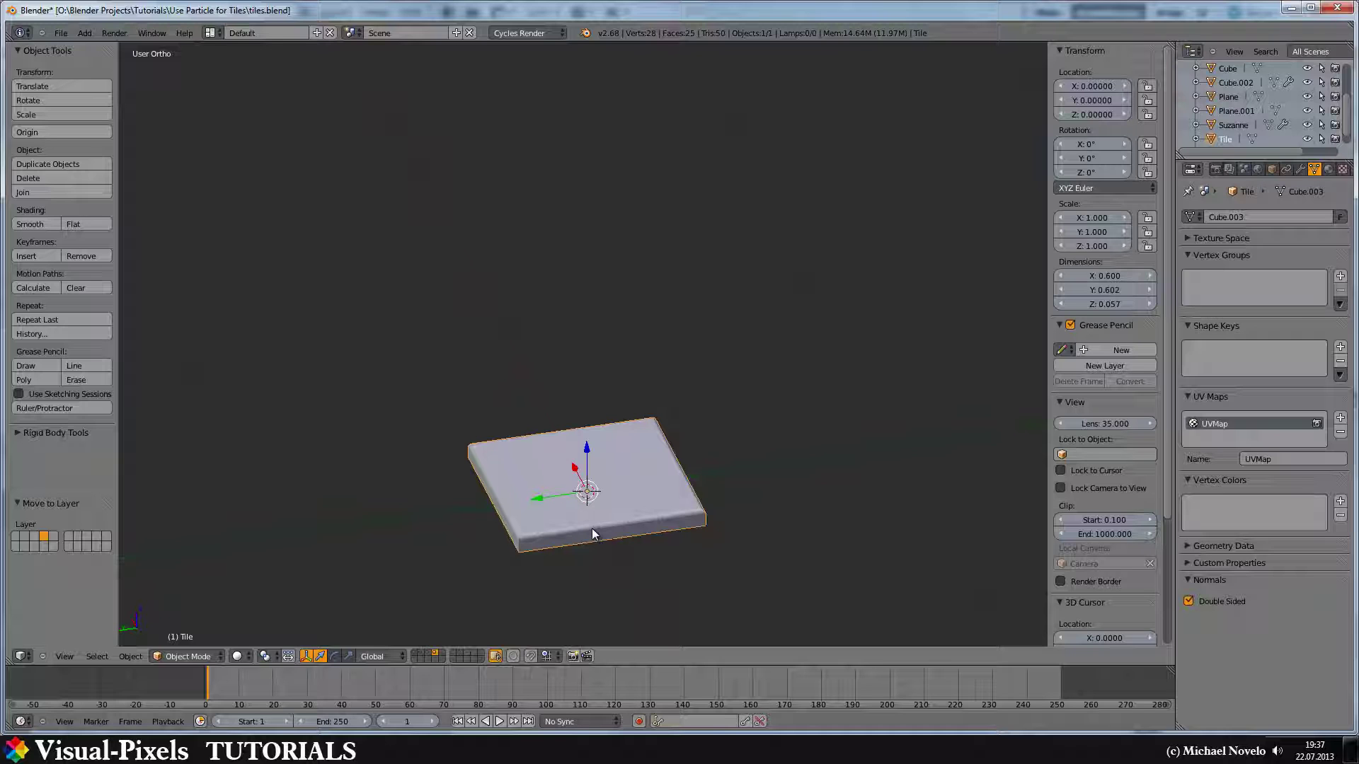
- Duplicate the tile's bottom edge loop in Edit Mode and separate it into a new object, Tile.002
{"action": "key", "text": "Tab"}
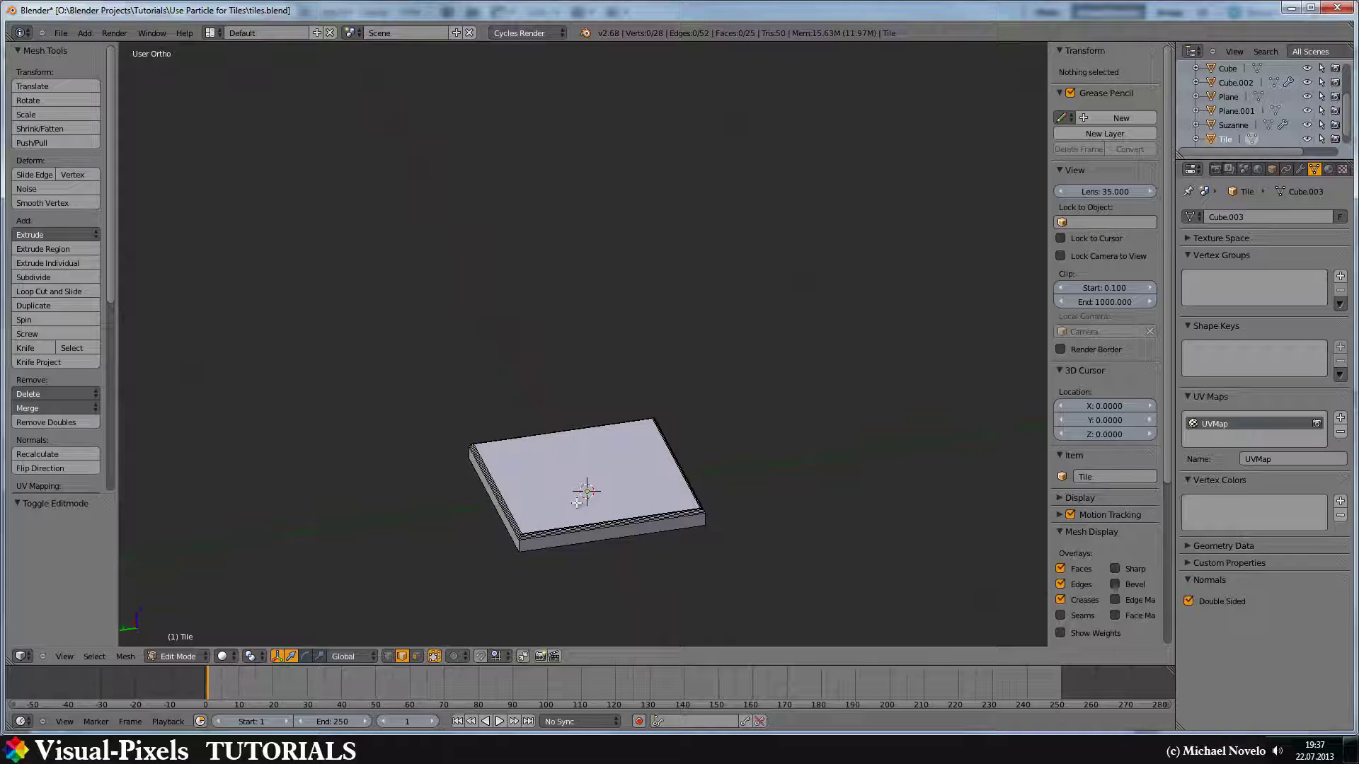
{"action": "key", "text": "KP_4"}
{"action": "right_click", "coordinate": [573, 527], "text": "alt"}
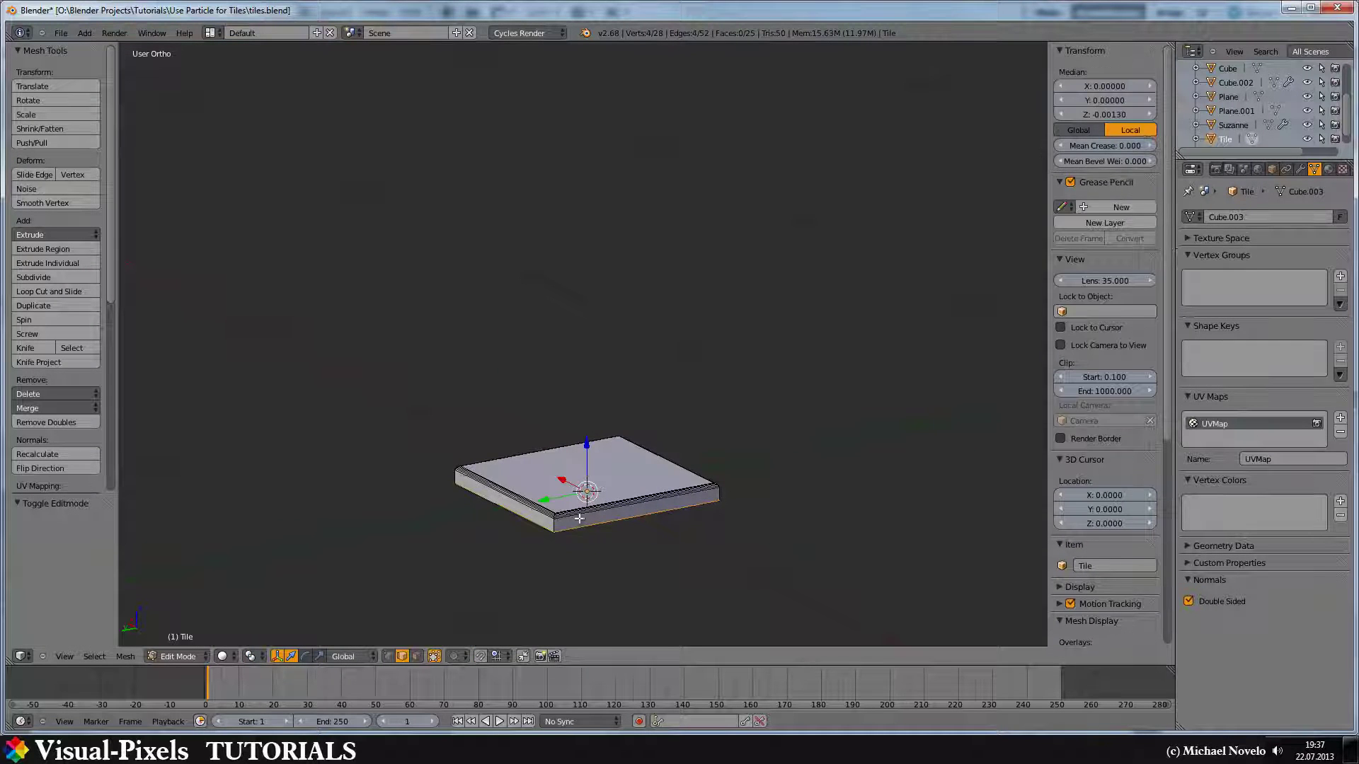
{"action": "mouse_move", "coordinate": [580, 509]}
{"action": "middle_mouse_down"}
{"action": "mouse_move", "coordinate": [585, 478]}
{"action": "mouse_move", "coordinate": [568, 520]}
{"action": "middle_mouse_up"}
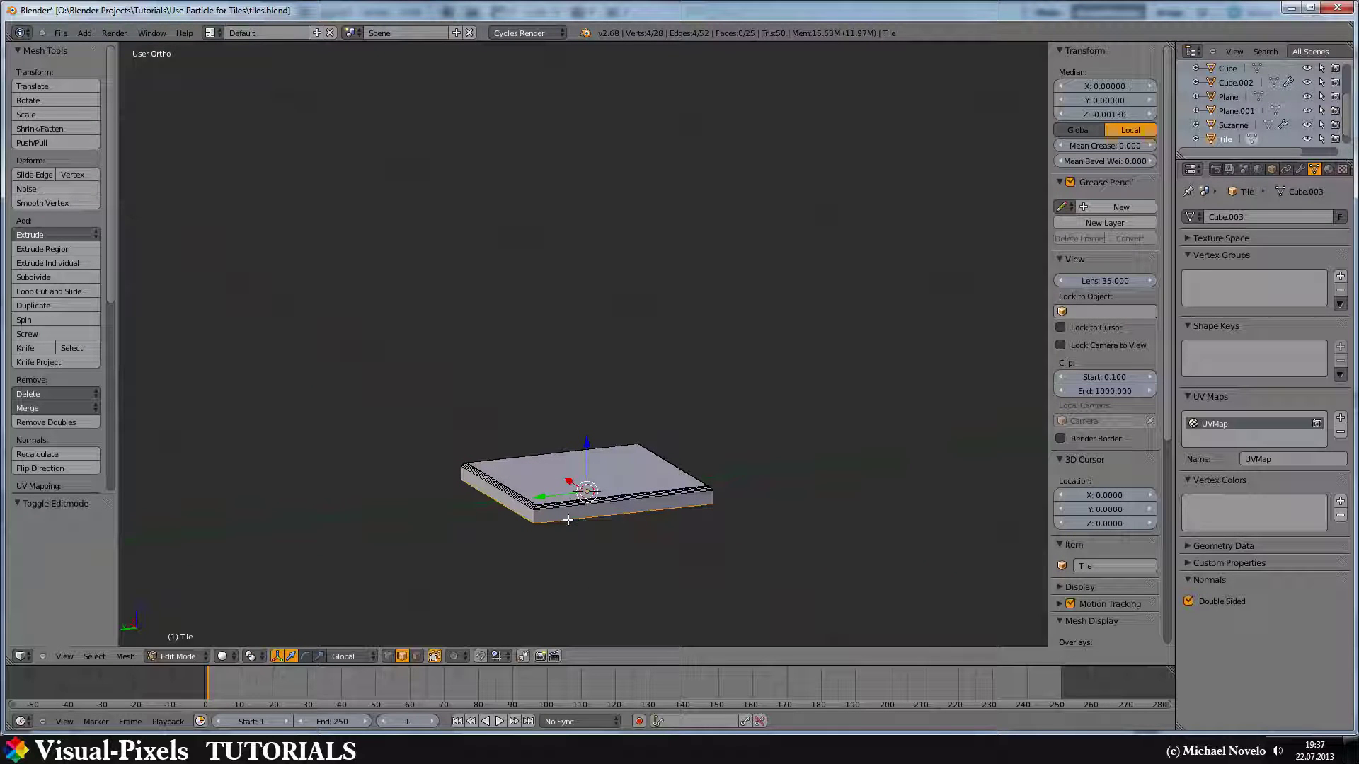
{"action": "key", "text": "shift+d"}
{"action": "right_click", "coordinate": [568, 520]}
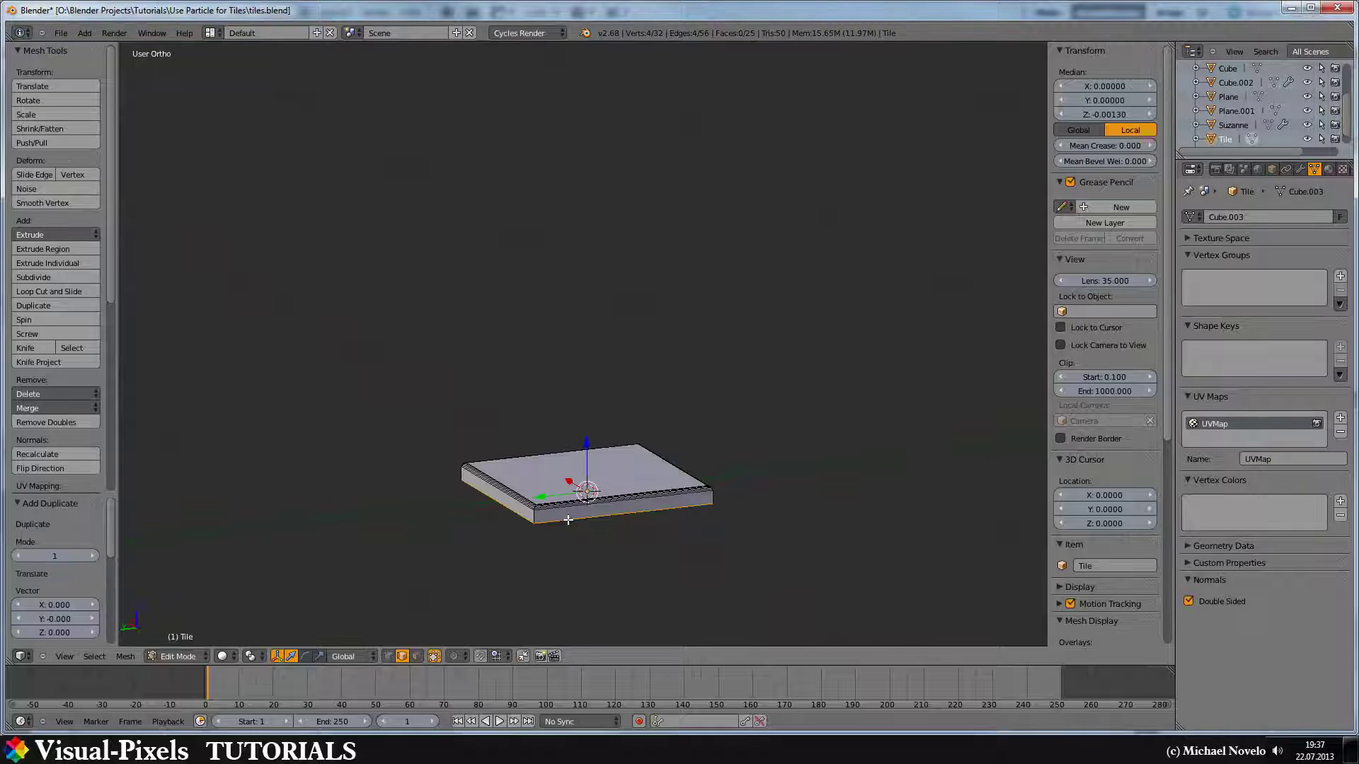
{"action": "key", "text": "x"}
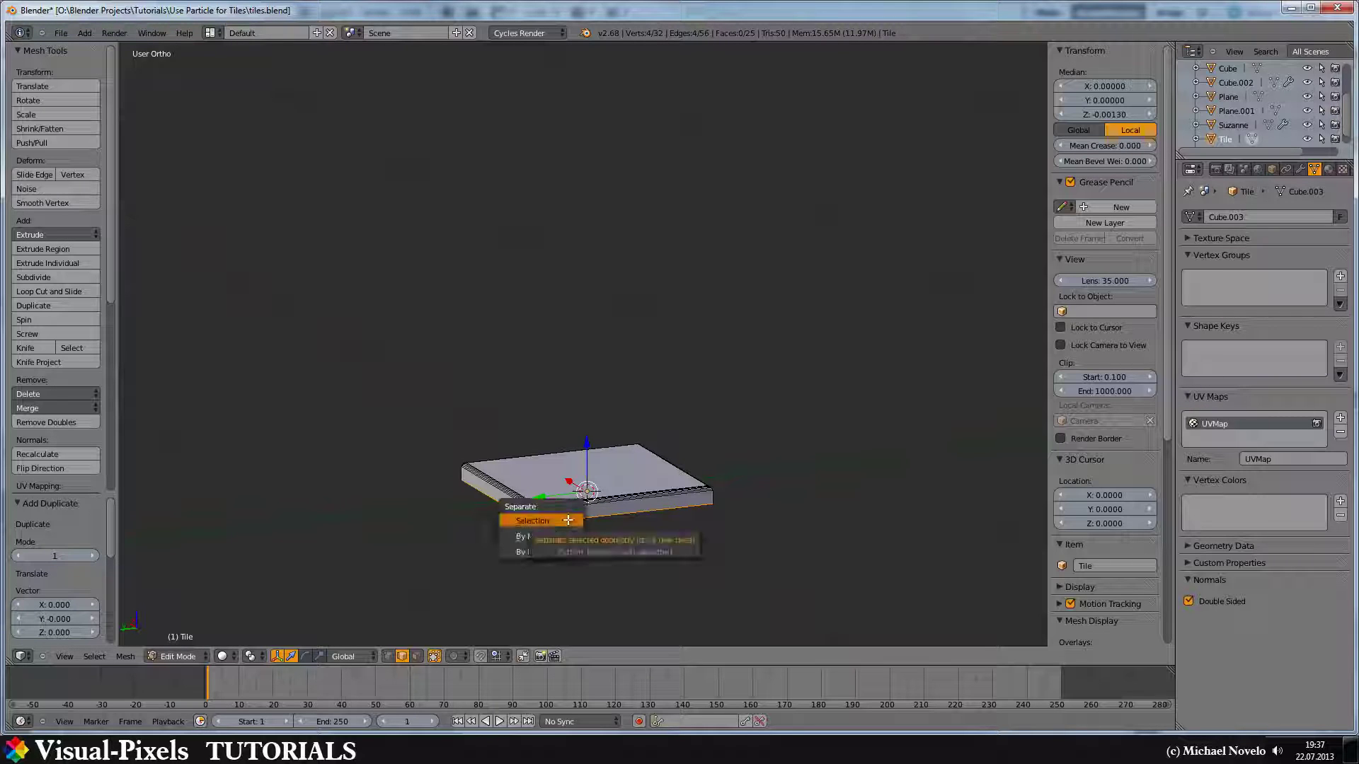
{"action": "left_click", "coordinate": [569, 520]}
{"action": "key", "text": "Tab"}
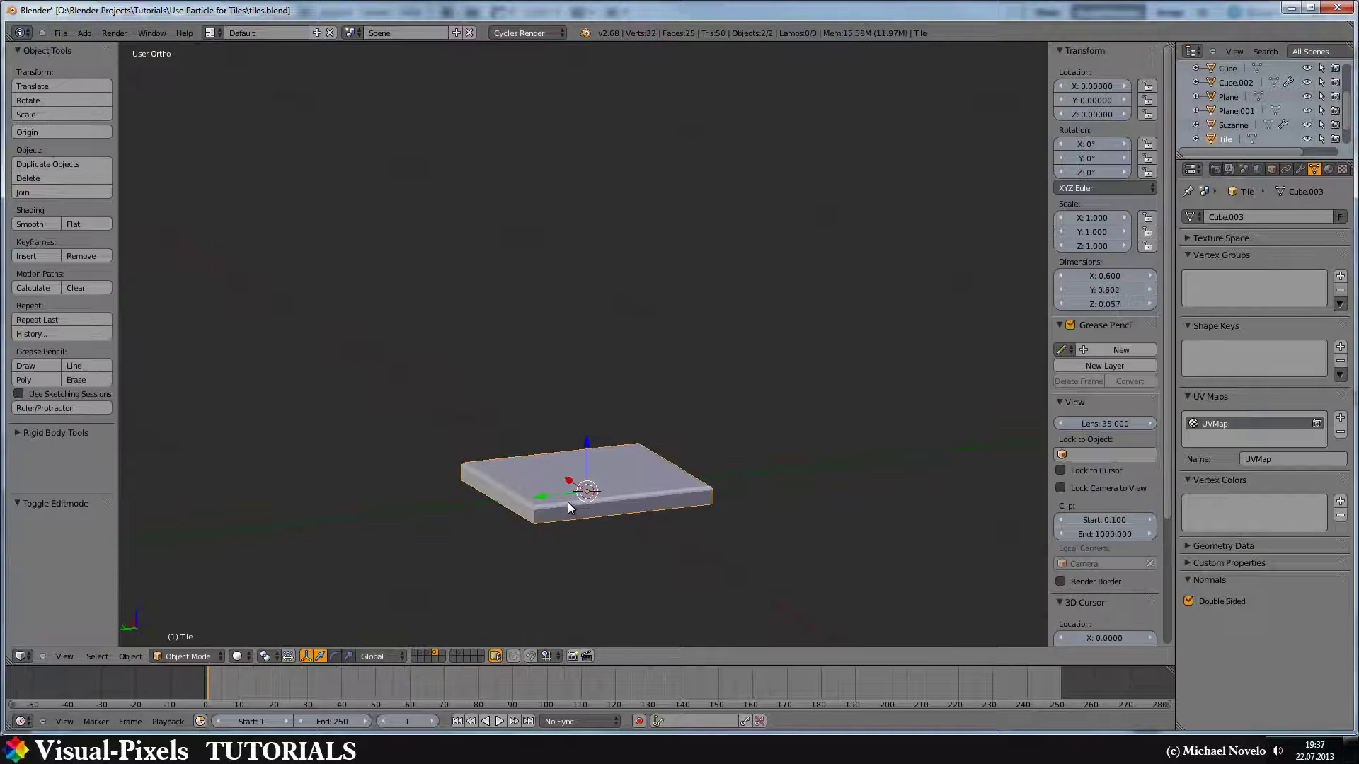
- Move Tile.002 to layer 5, view that layer, and enter Edit Mode on the outline
{"action": "right_click", "coordinate": [566, 519]}
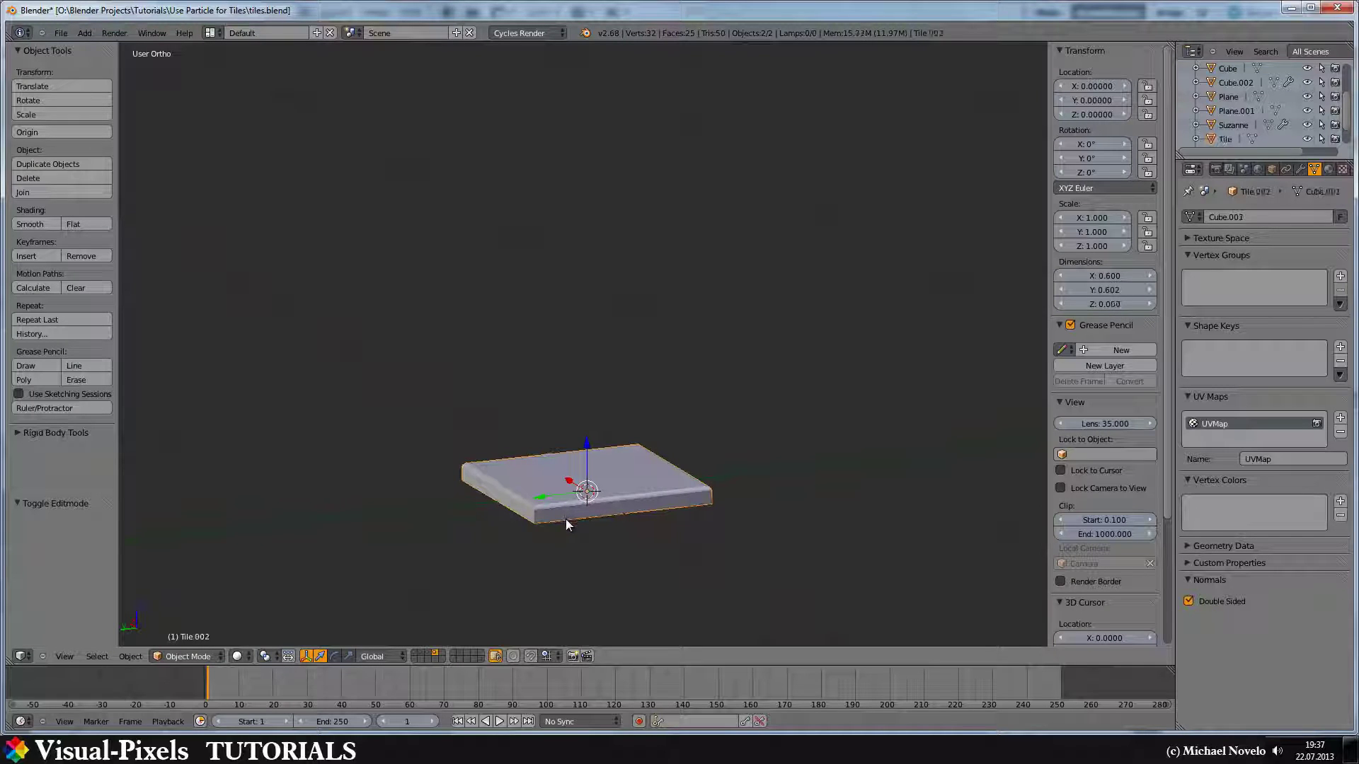
{"action": "key", "text": "m"}
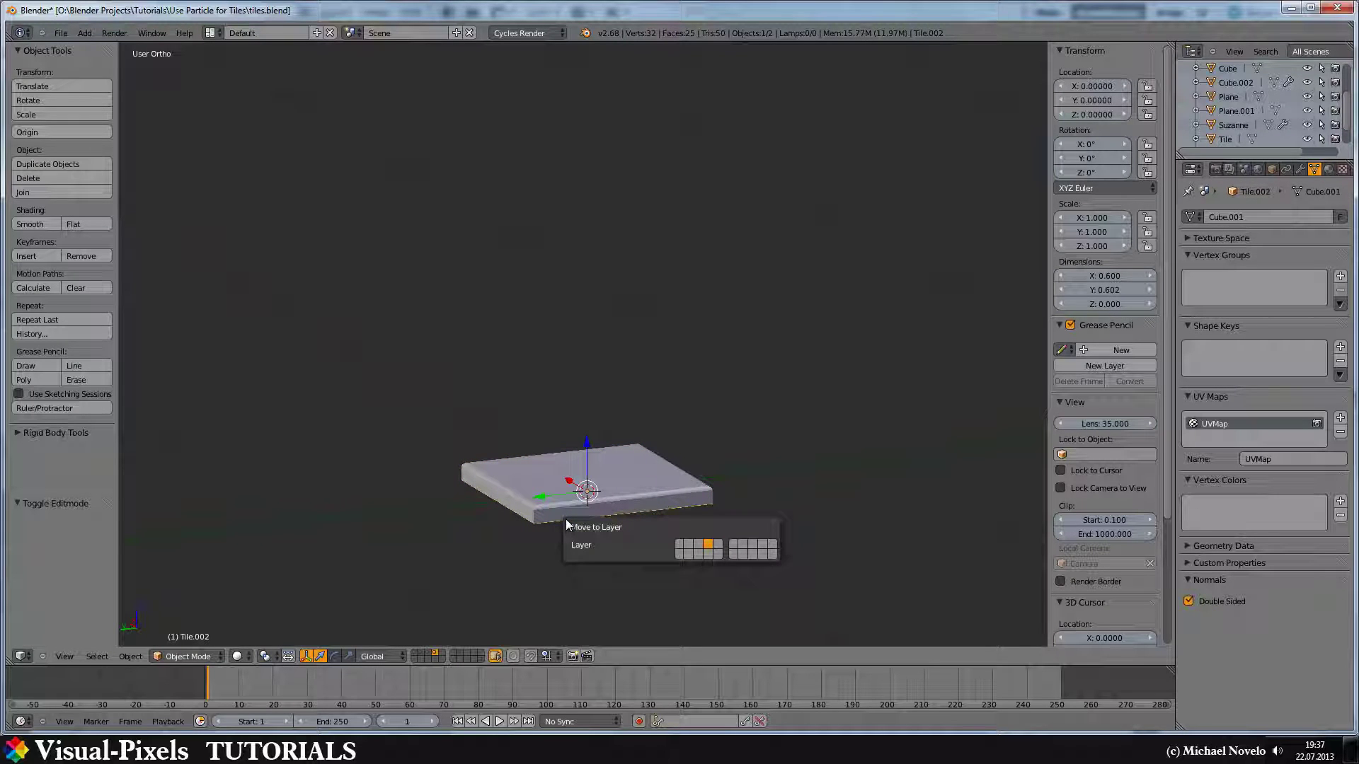
{"action": "key", "text": "5"}
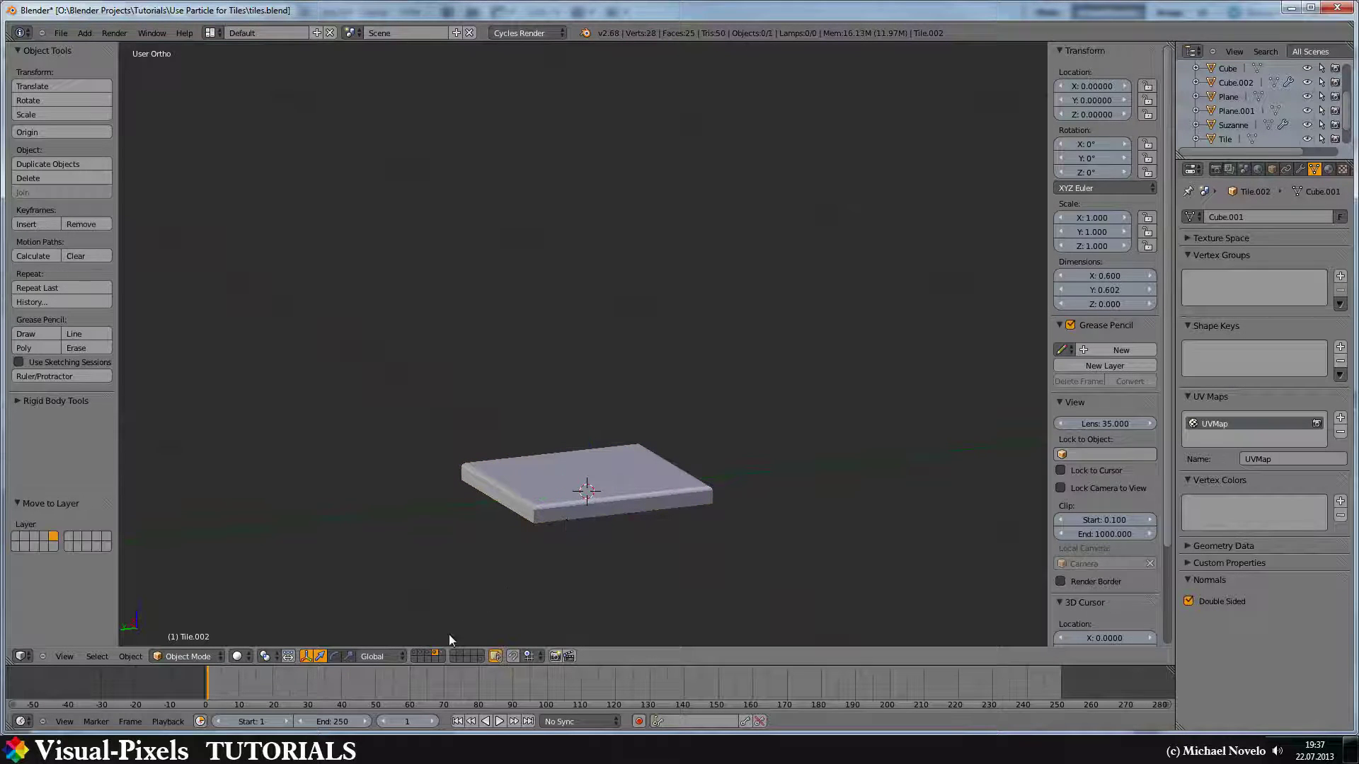
{"action": "left_click", "coordinate": [443, 653]}
{"action": "middle_click_drag", "start_coordinate": [671, 364], "coordinate": [646, 417]}
{"action": "key", "text": "Tab"}
{"action": "middle_click_drag", "start_coordinate": [728, 412], "coordinate": [683, 441]}
- Fill the four-edge outline with a single face
{"action": "key", "text": "f"}
{"action": "scroll", "coordinate": [697, 416], "scroll_direction": "down", "scroll_amount": 2}
{"action": "scroll", "coordinate": [737, 316], "scroll_direction": "down", "scroll_amount": 2}
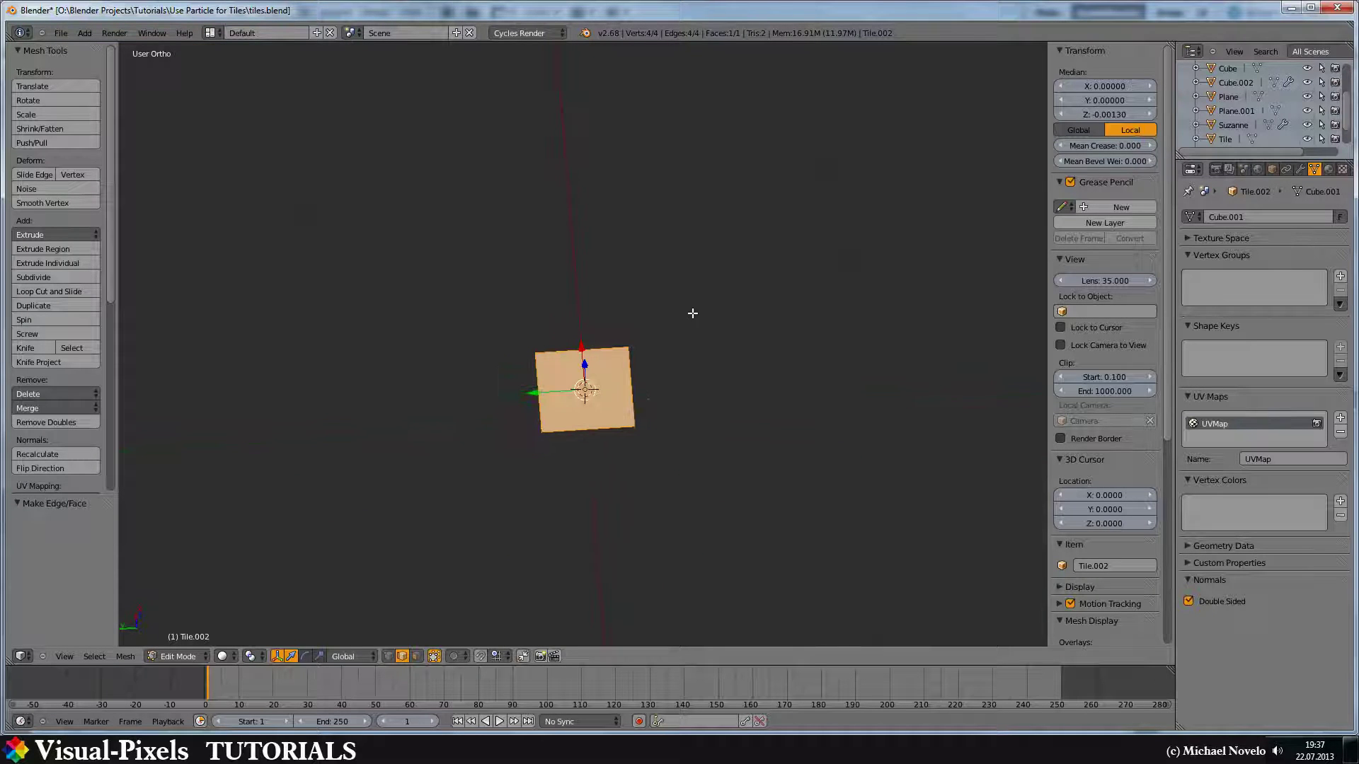
{"action": "middle_click_drag", "start_coordinate": [692, 312], "coordinate": [663, 346]}
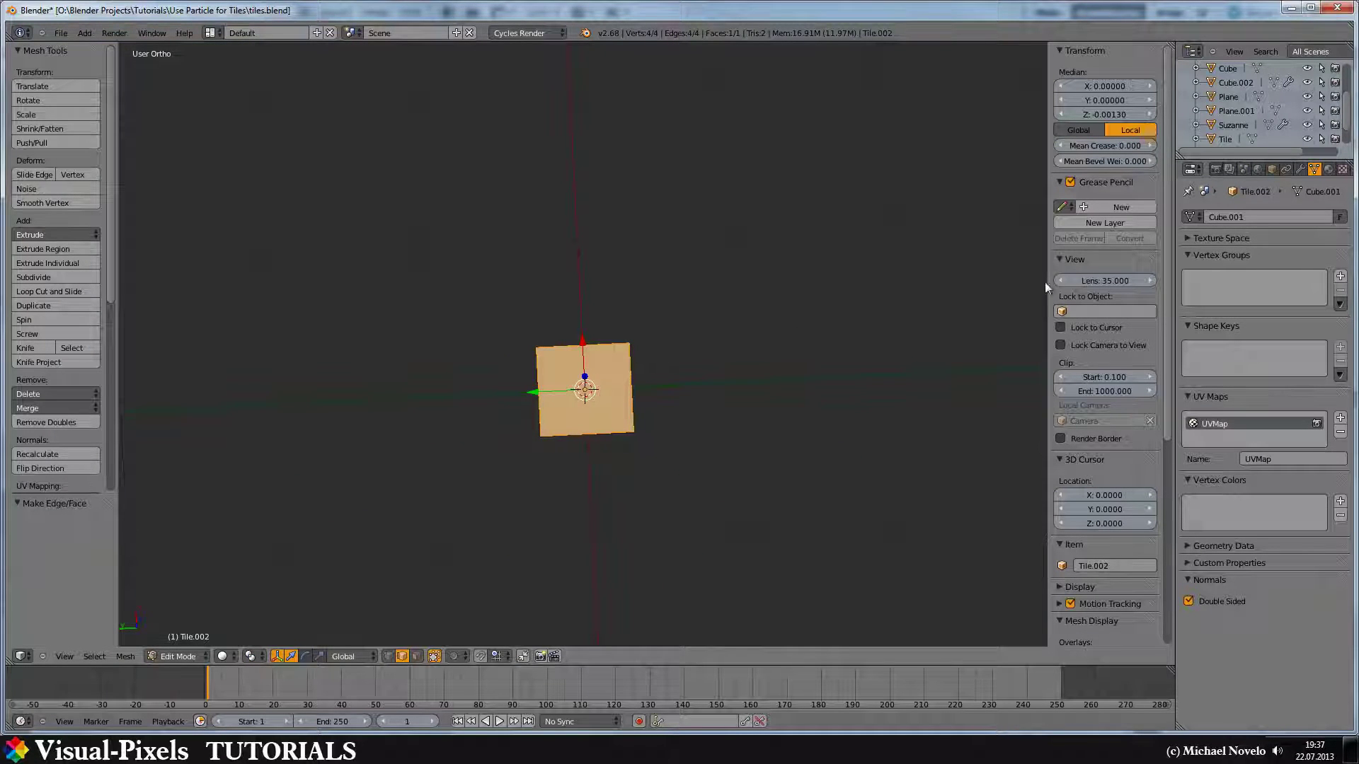
- Add an Array modifier with a count of 10 to the square, making a tile column
{"action": "left_click", "coordinate": [1299, 168]}
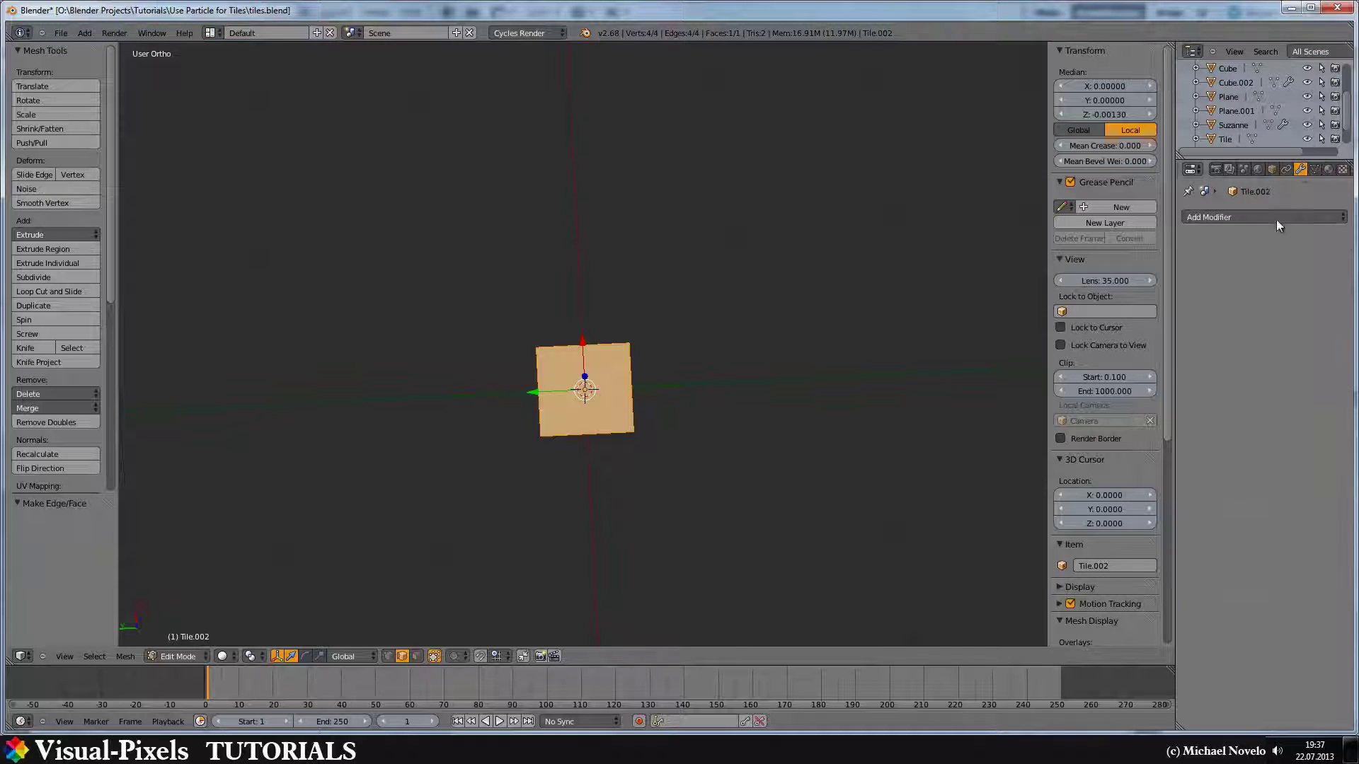
{"action": "left_click", "coordinate": [1232, 217]}
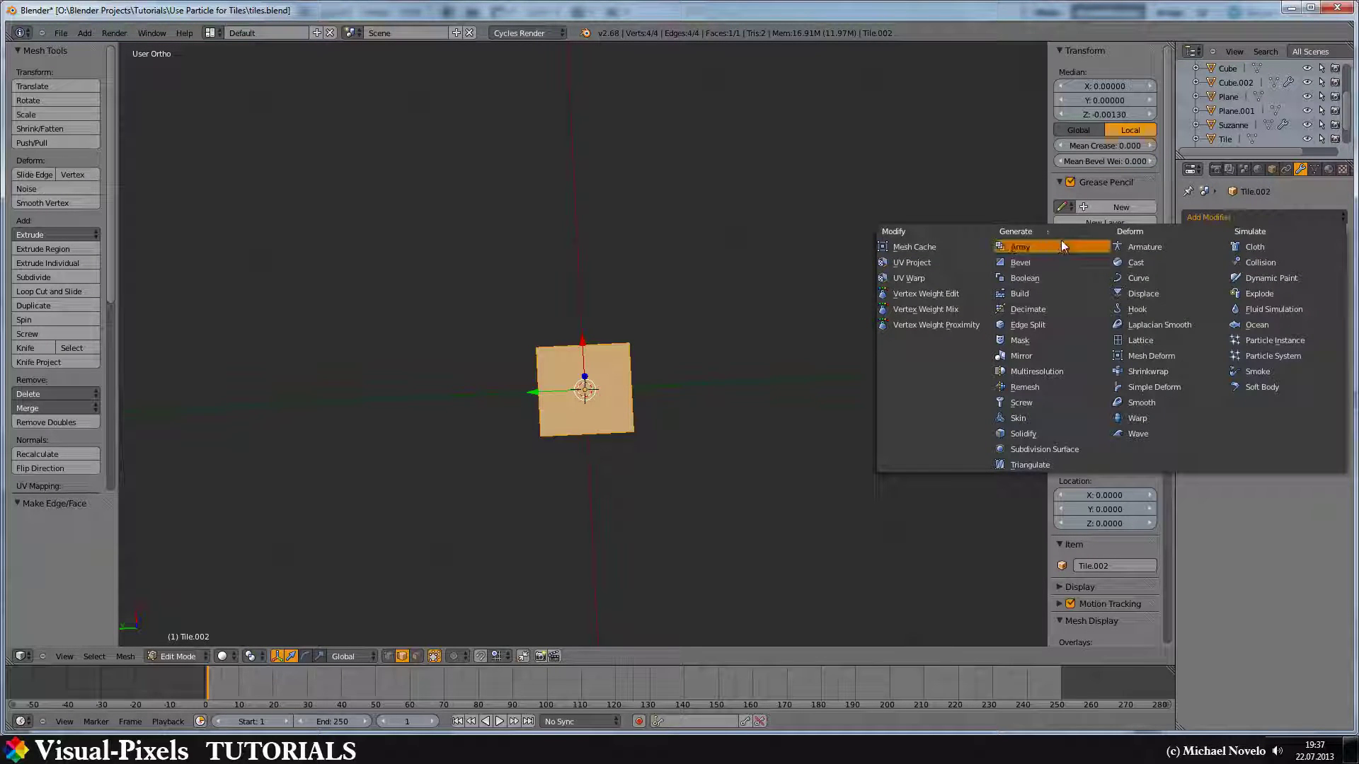
{"action": "left_click", "coordinate": [1033, 244]}
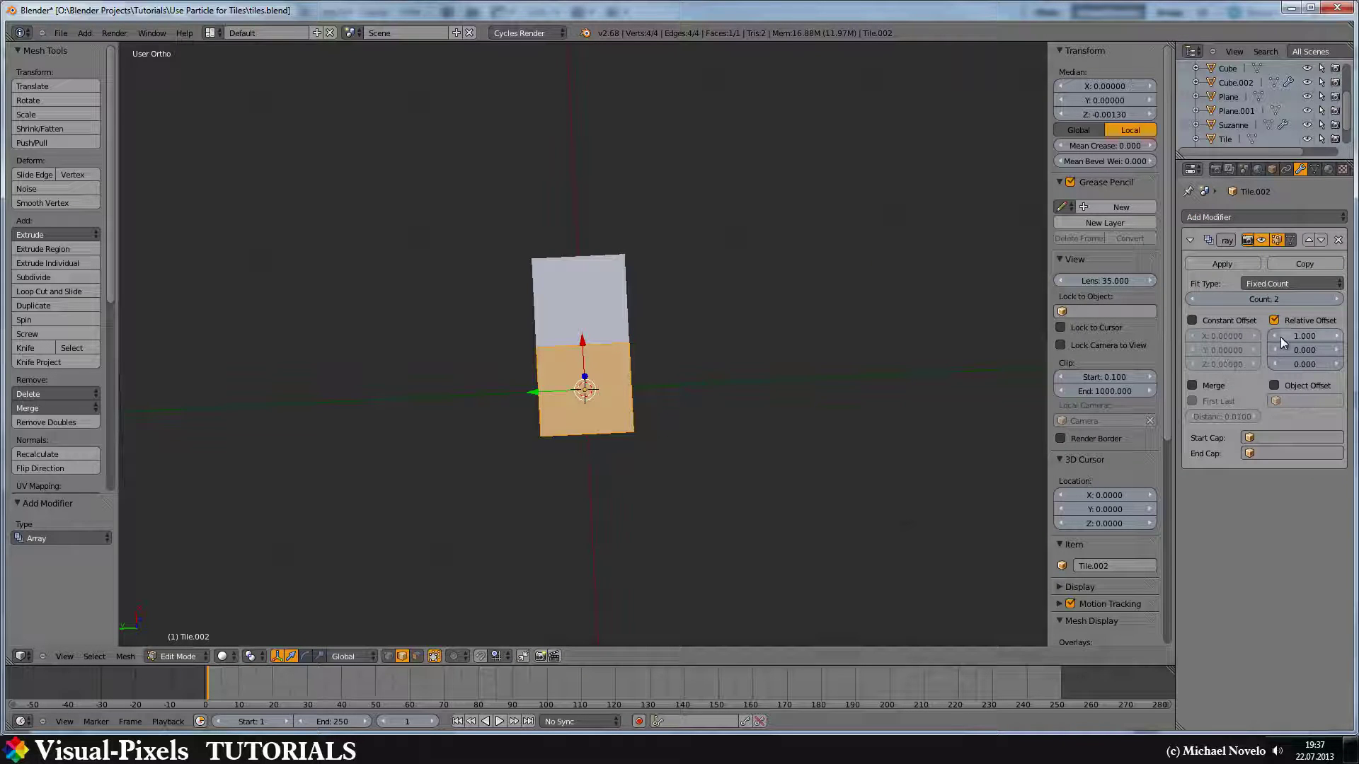
{"action": "left_click", "coordinate": [1273, 299]}
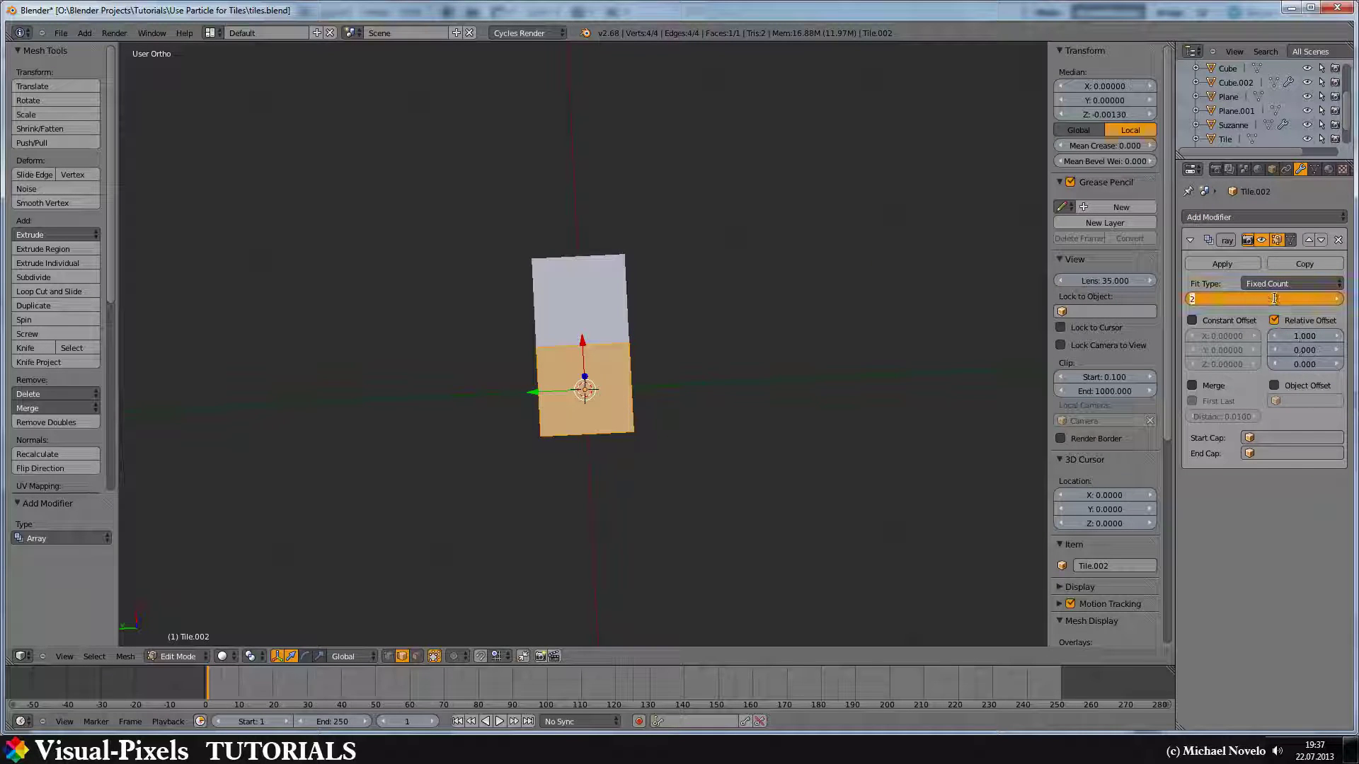
{"action": "type", "text": "10"}
{"action": "key", "text": "Return"}
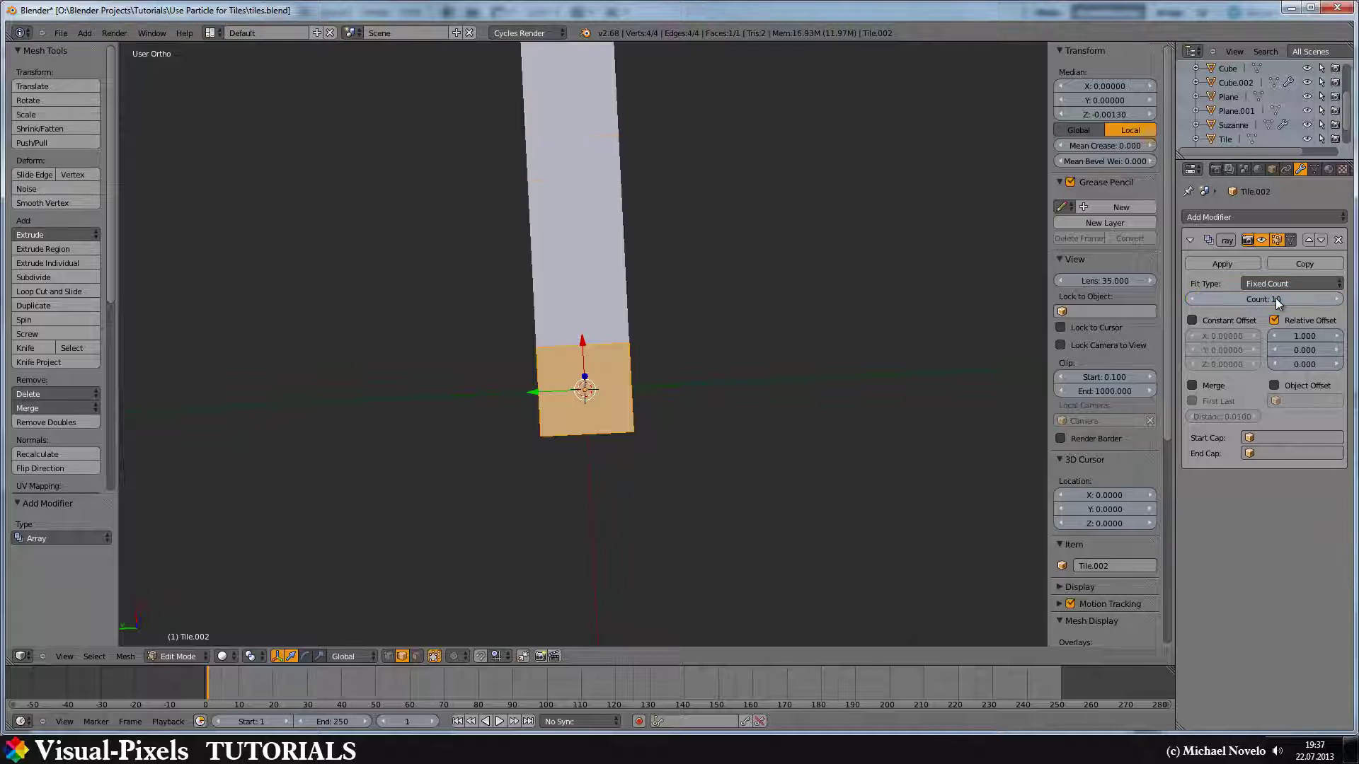
{"action": "scroll", "coordinate": [685, 282], "scroll_direction": "down", "scroll_amount": 4}
{"action": "middle_click_drag", "start_coordinate": [685, 282], "coordinate": [655, 449], "text": "shift"}
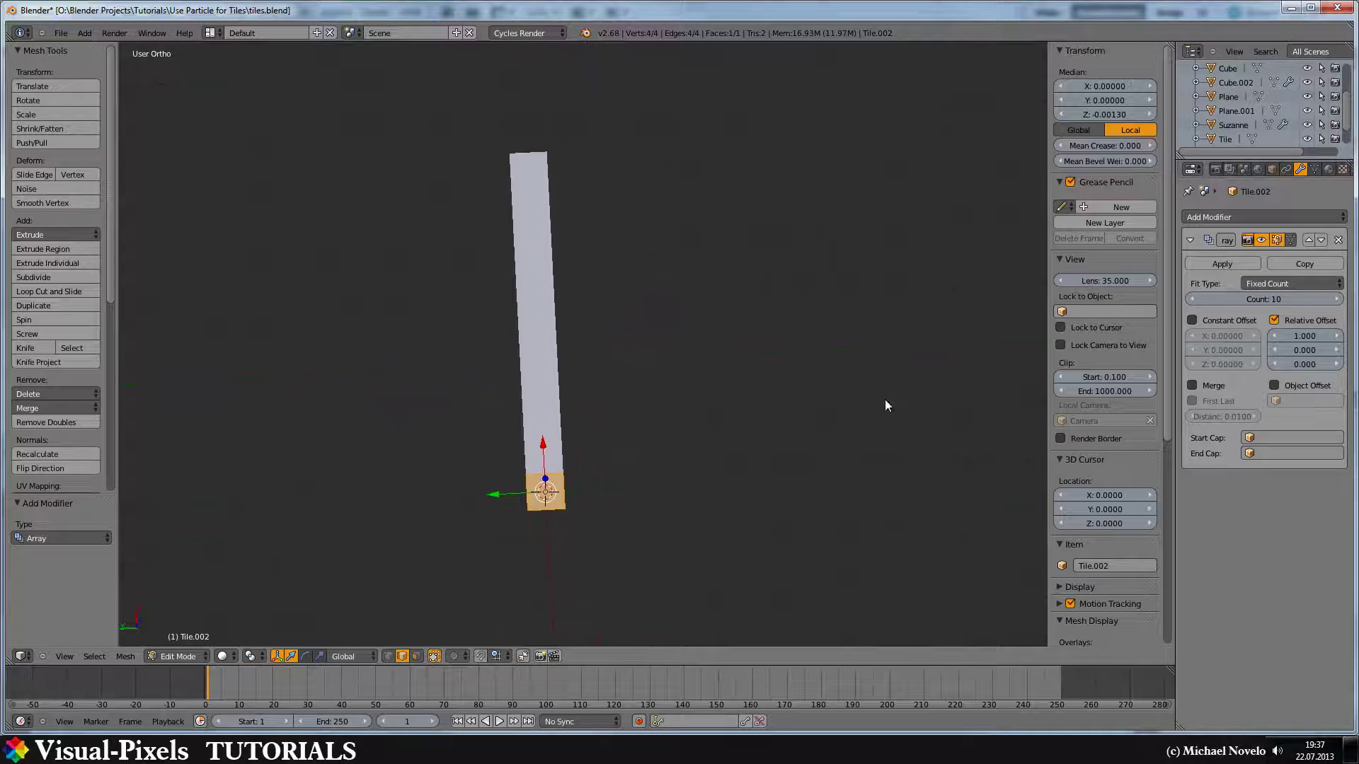
- Duplicate the Array modifier and set its Relative Offset to X 0, Y 1
{"action": "left_click", "coordinate": [1304, 264]}
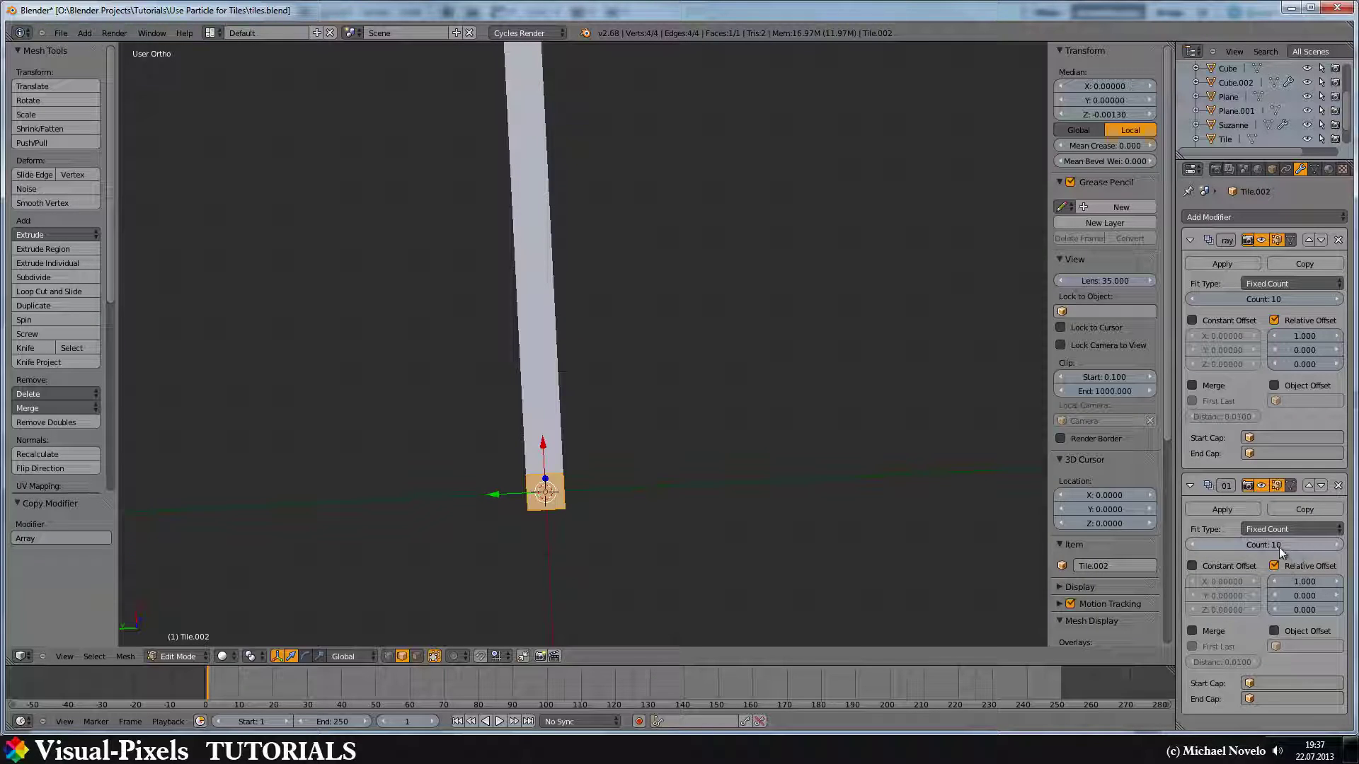
{"action": "left_click", "coordinate": [1293, 581]}
{"action": "type", "text": "0"}
{"action": "left_click", "coordinate": [1292, 595]}
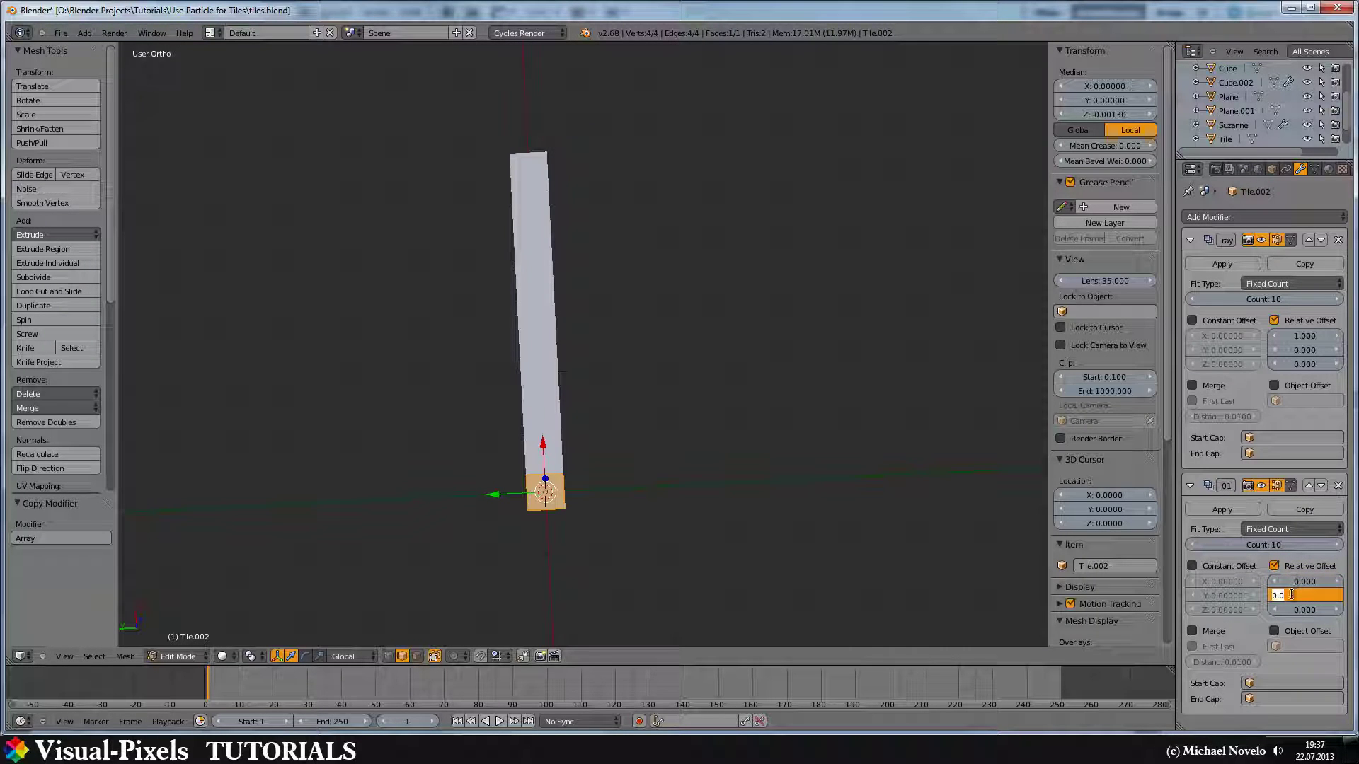
{"action": "type", "text": "1"}
{"action": "key", "text": "Return"}
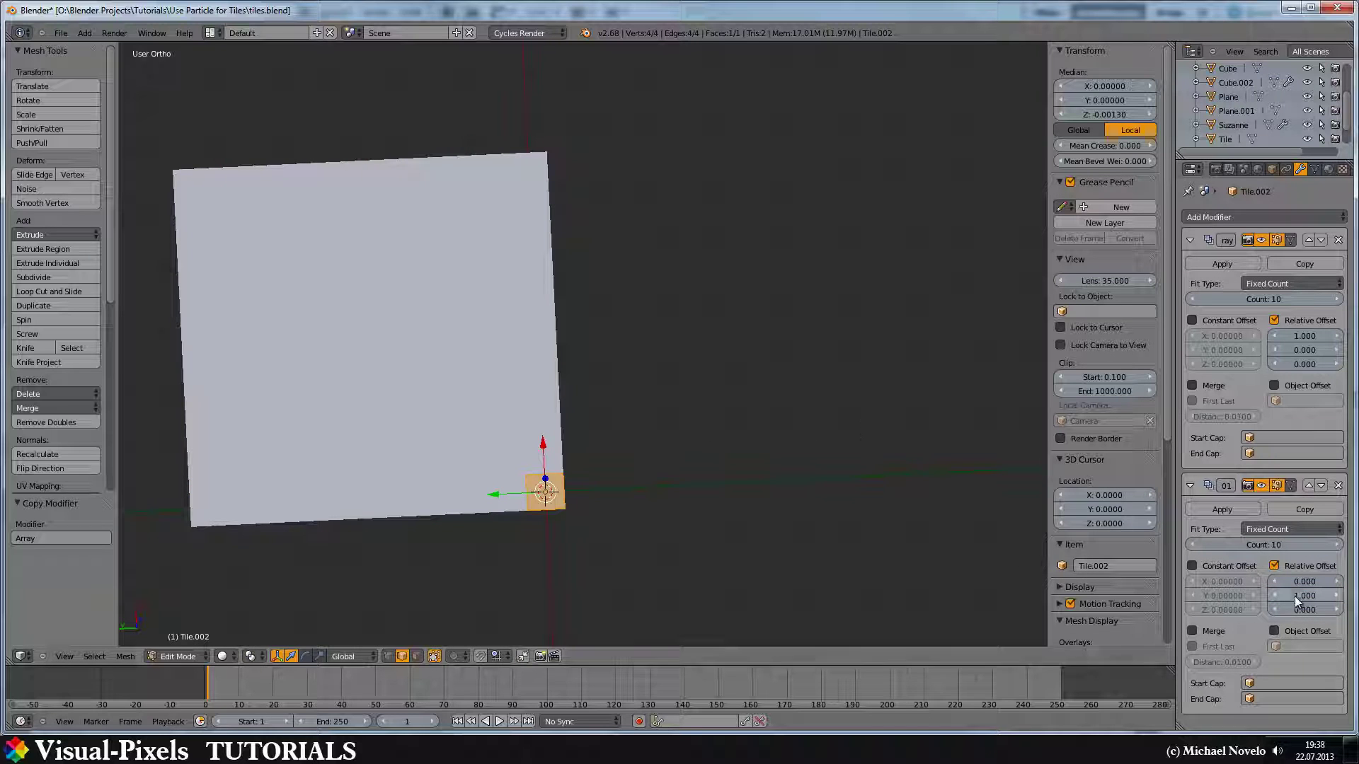
{"action": "middle_click_drag", "start_coordinate": [764, 321], "coordinate": [670, 303]}
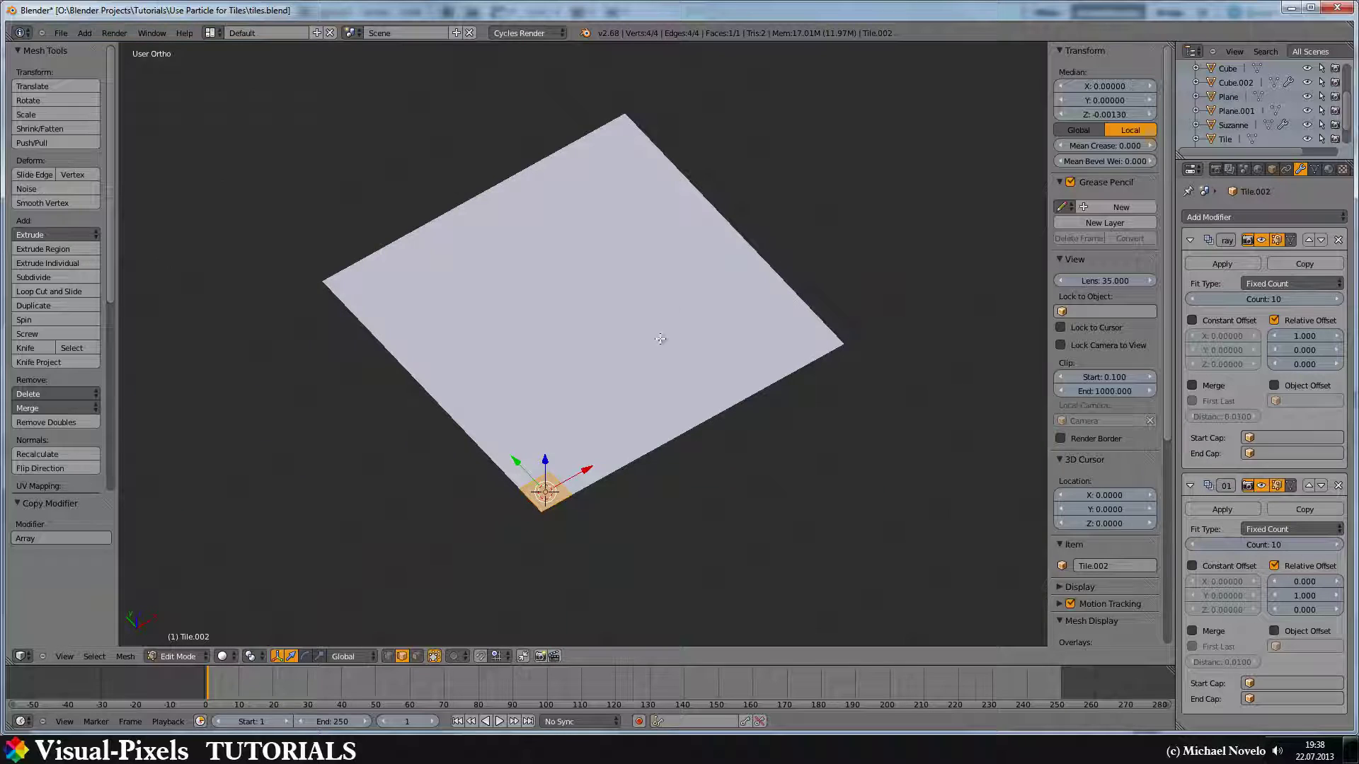
{"action": "middle_click_drag", "start_coordinate": [655, 367], "coordinate": [694, 367]}
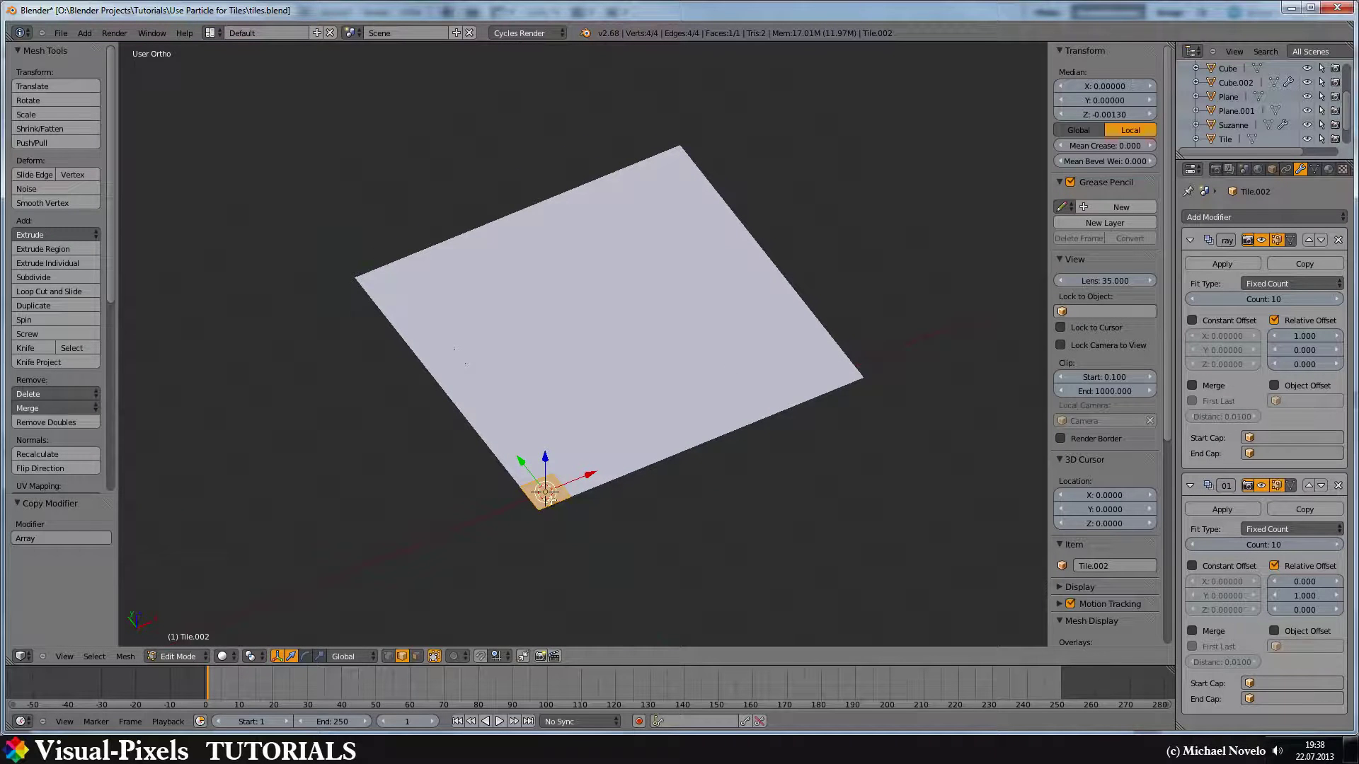
{"action": "left_click", "coordinate": [1223, 509]}
- Dismiss the edit-mode warning, then in Object Mode apply the second and first Array modifiers
{"action": "left_click", "coordinate": [1221, 509]}
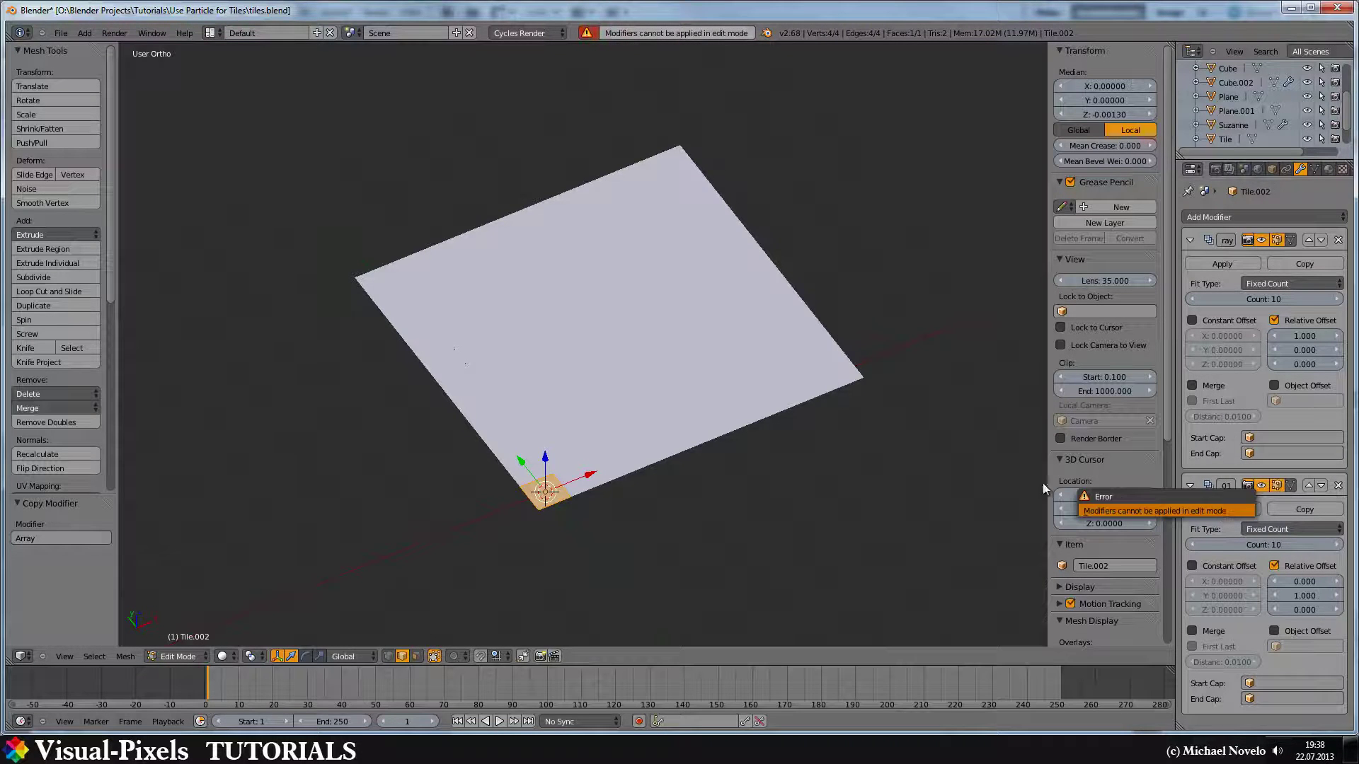
{"action": "key", "text": "Tab"}
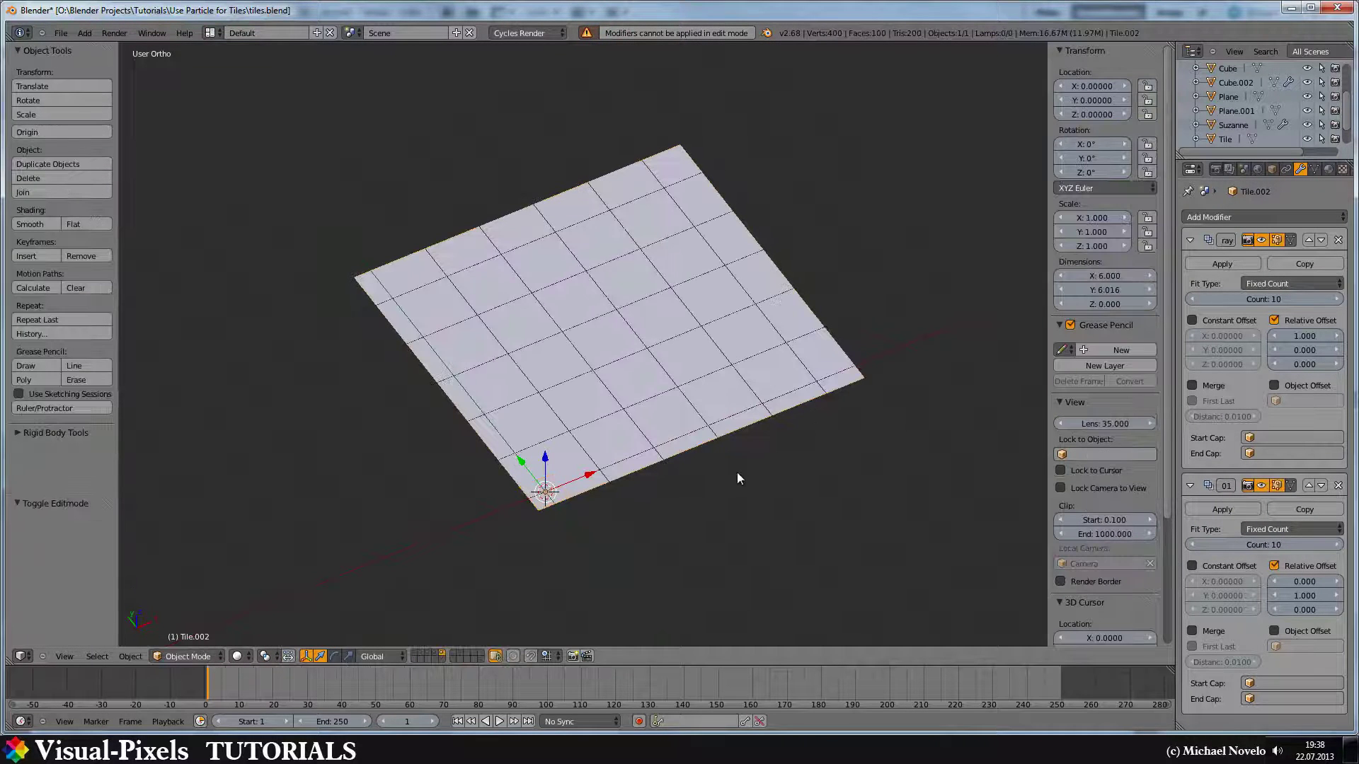
{"action": "left_click", "coordinate": [1196, 507]}
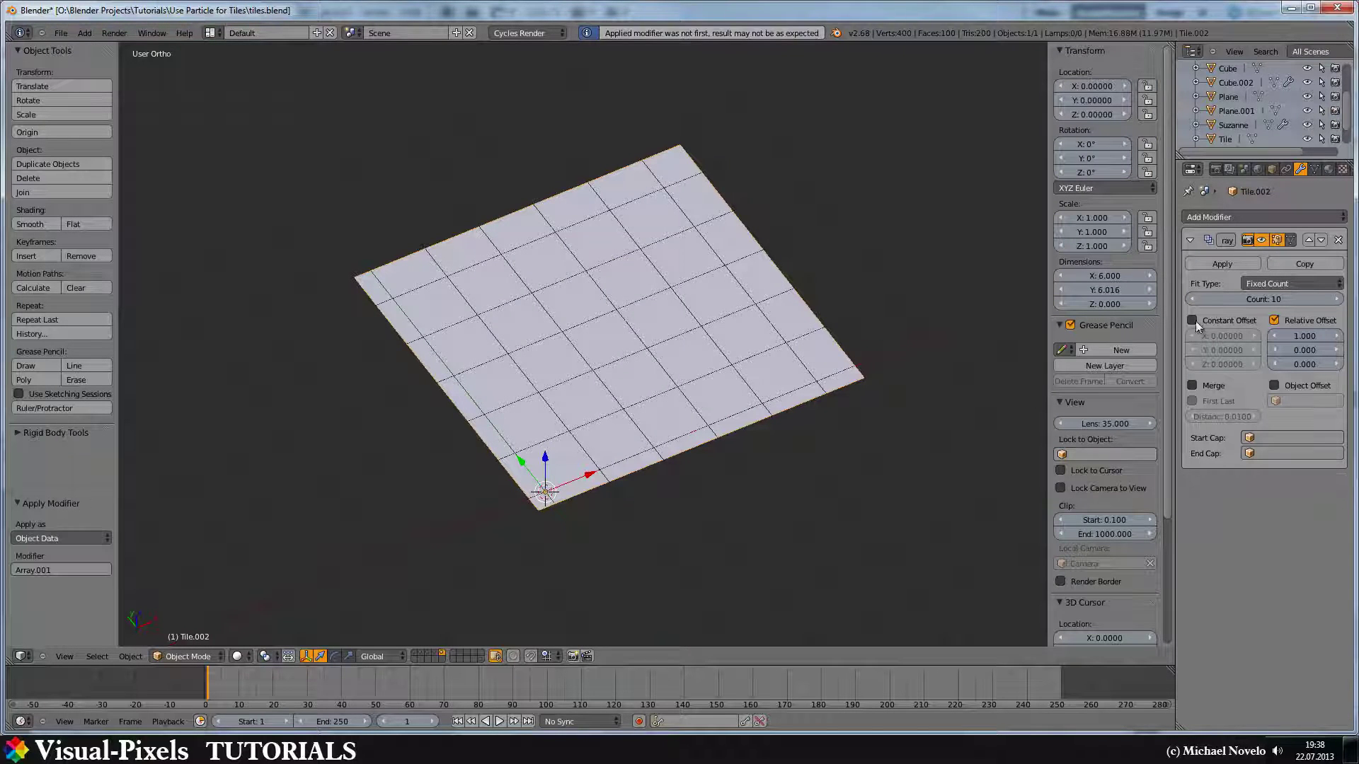
{"action": "left_click", "coordinate": [1204, 262]}
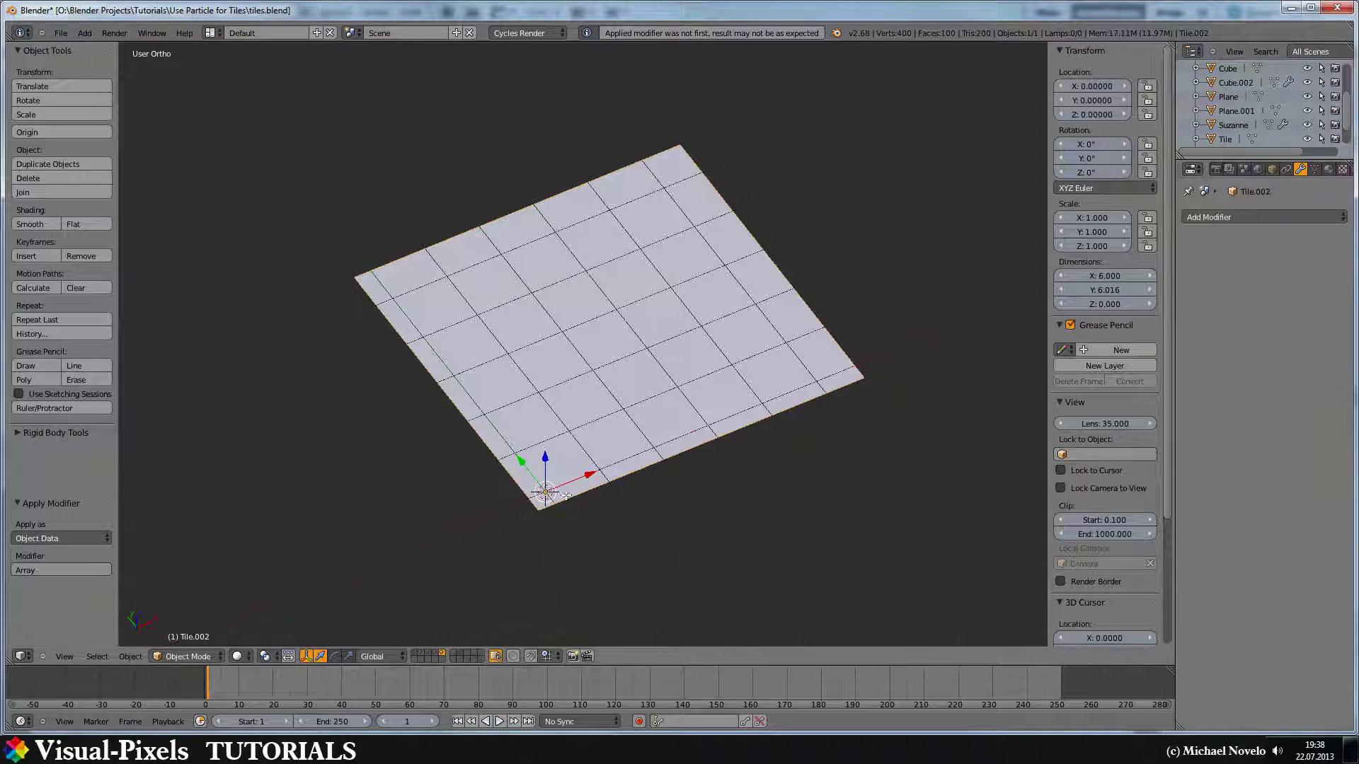
{"action": "key", "text": "Tab"}
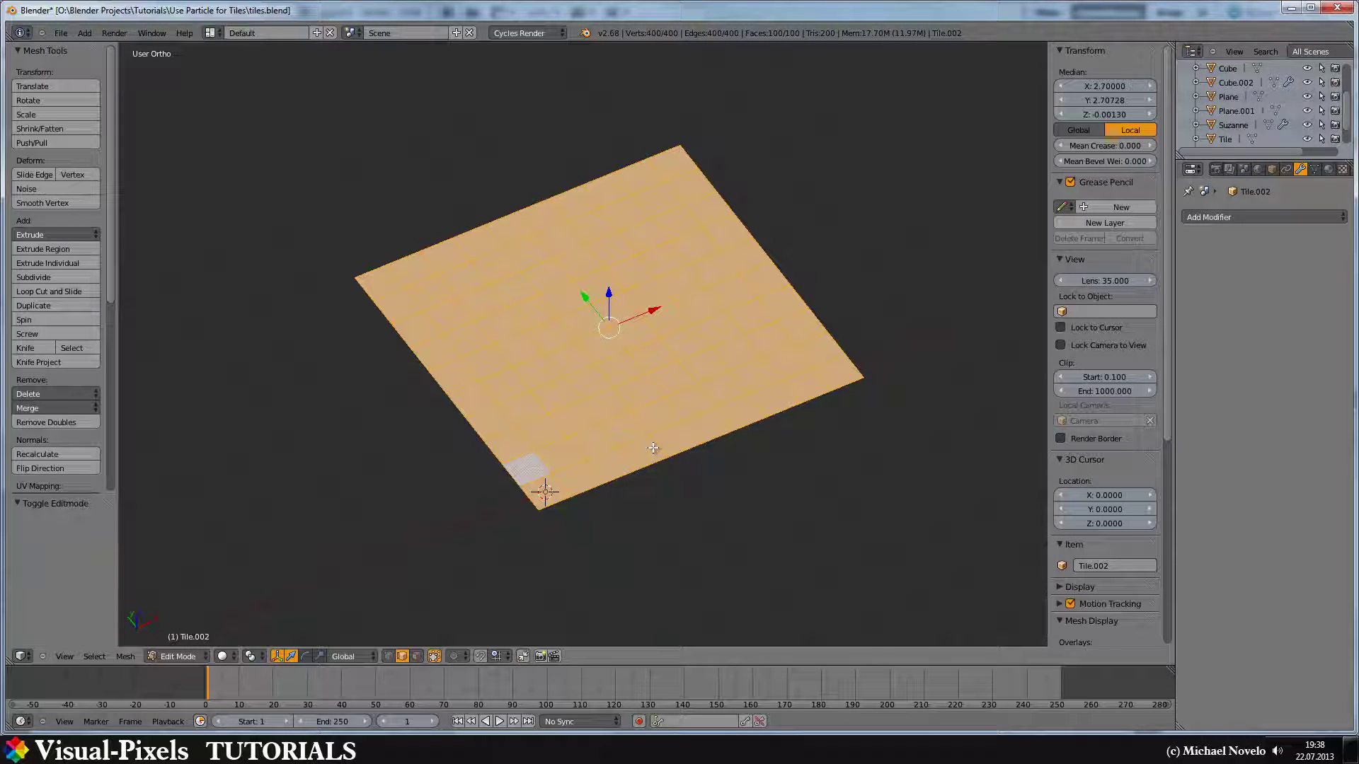
- Set Tile.002's origin to its geometry and snap the grid to the cursor at 0, 0, 0
{"action": "key", "text": "Tab"}
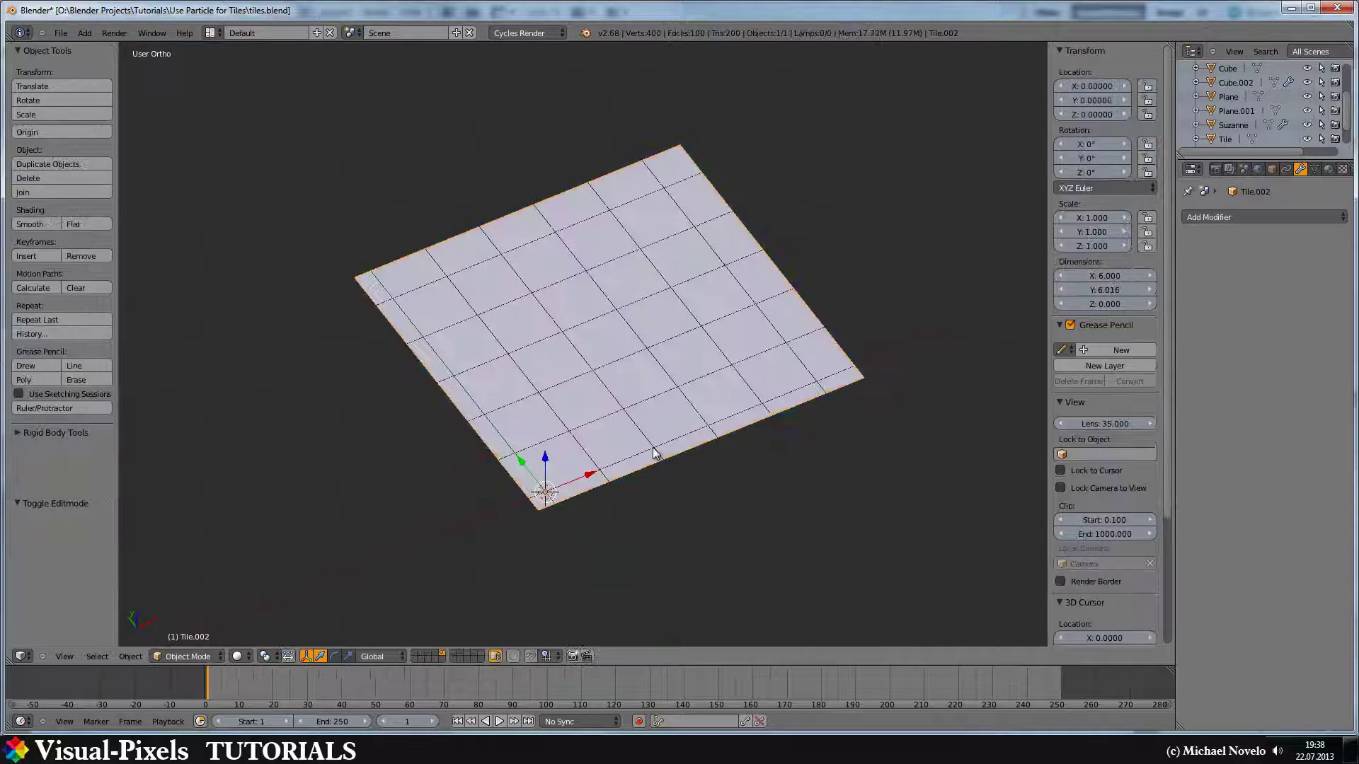
{"action": "key", "text": "shift+ctrl+alt+c"}
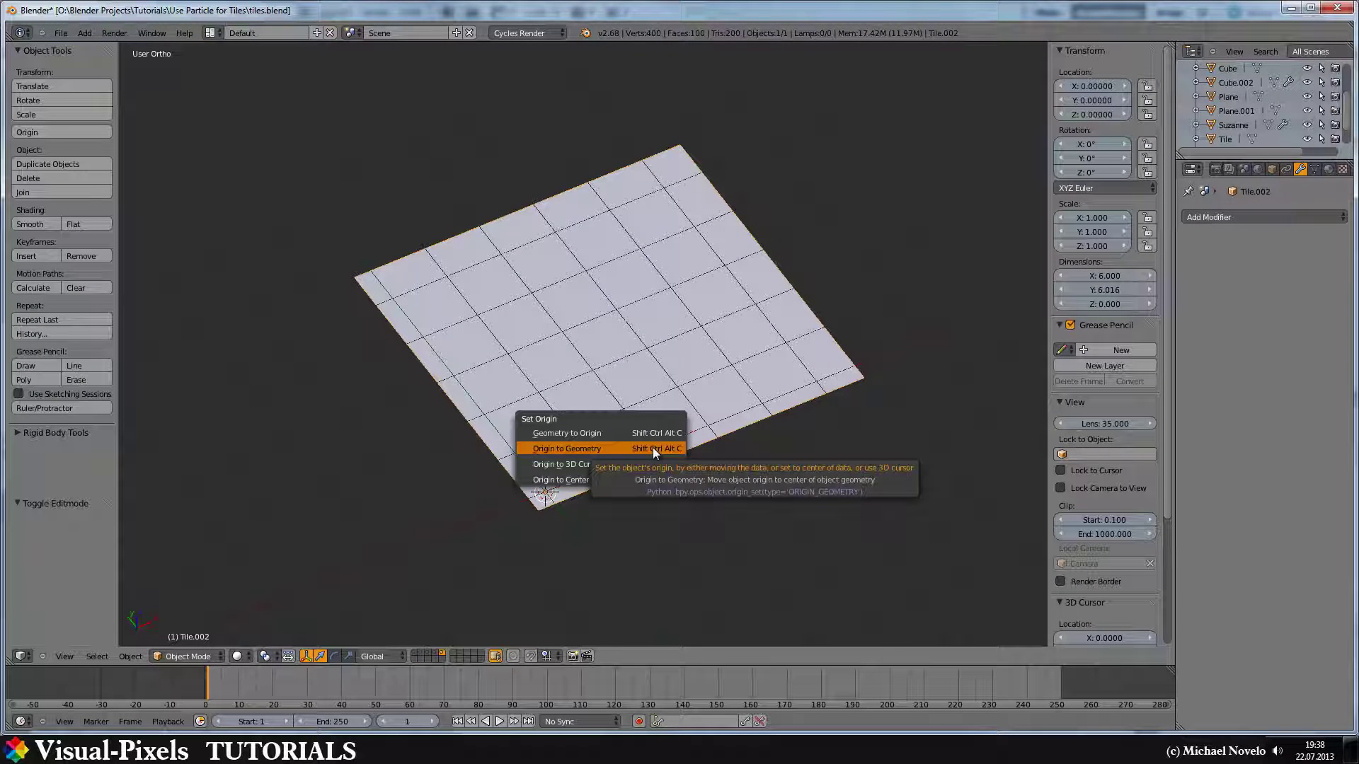
{"action": "left_click", "coordinate": [652, 448]}
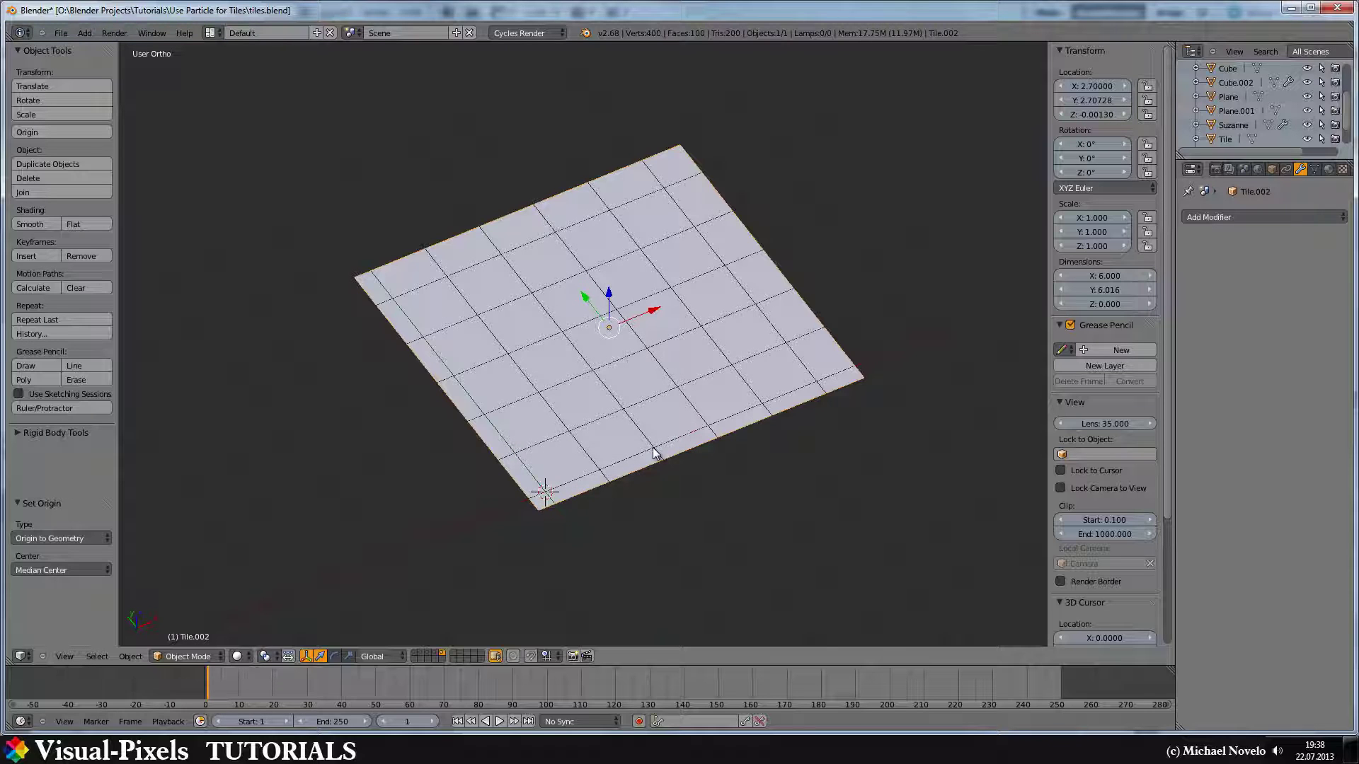
{"action": "key", "text": "shift+s"}
{"action": "left_click", "coordinate": [634, 447]}
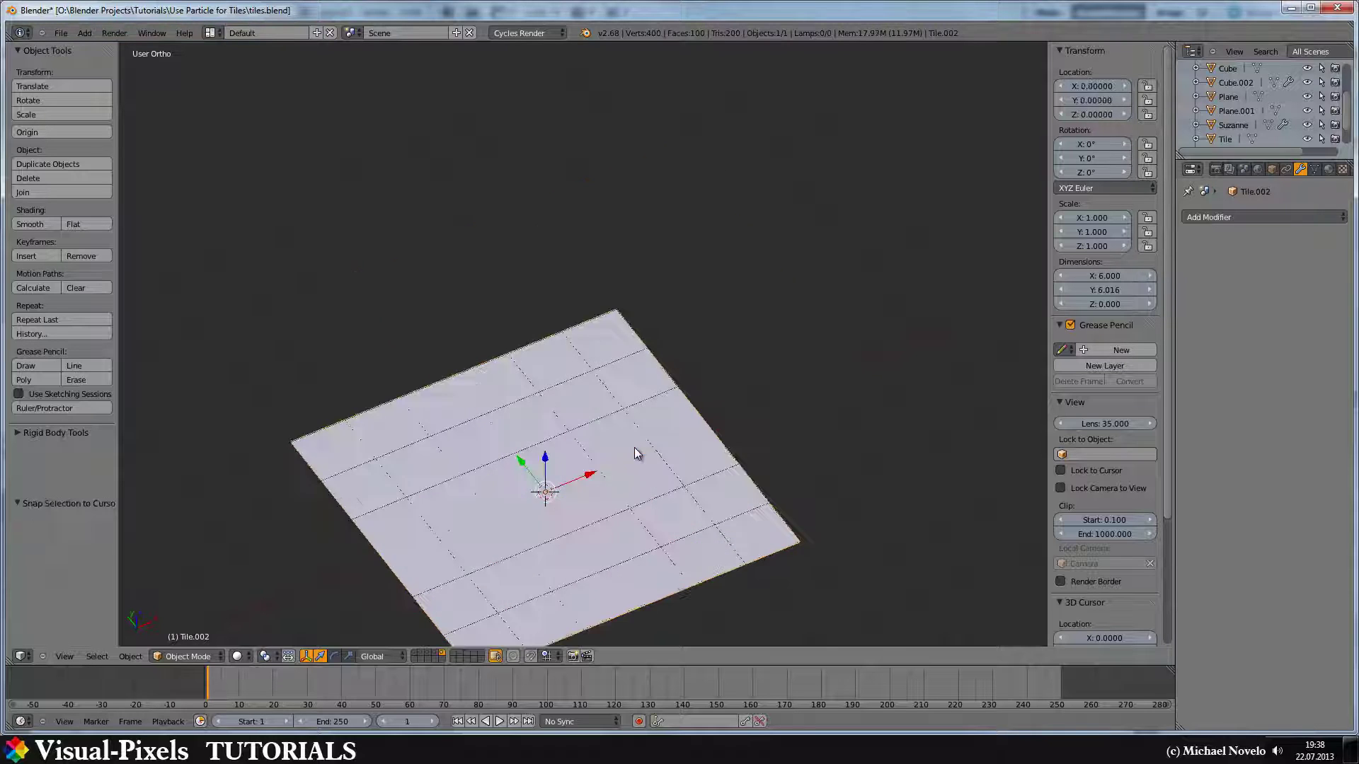
{"action": "middle_click_drag", "start_coordinate": [548, 440], "coordinate": [582, 362], "text": "shift"}
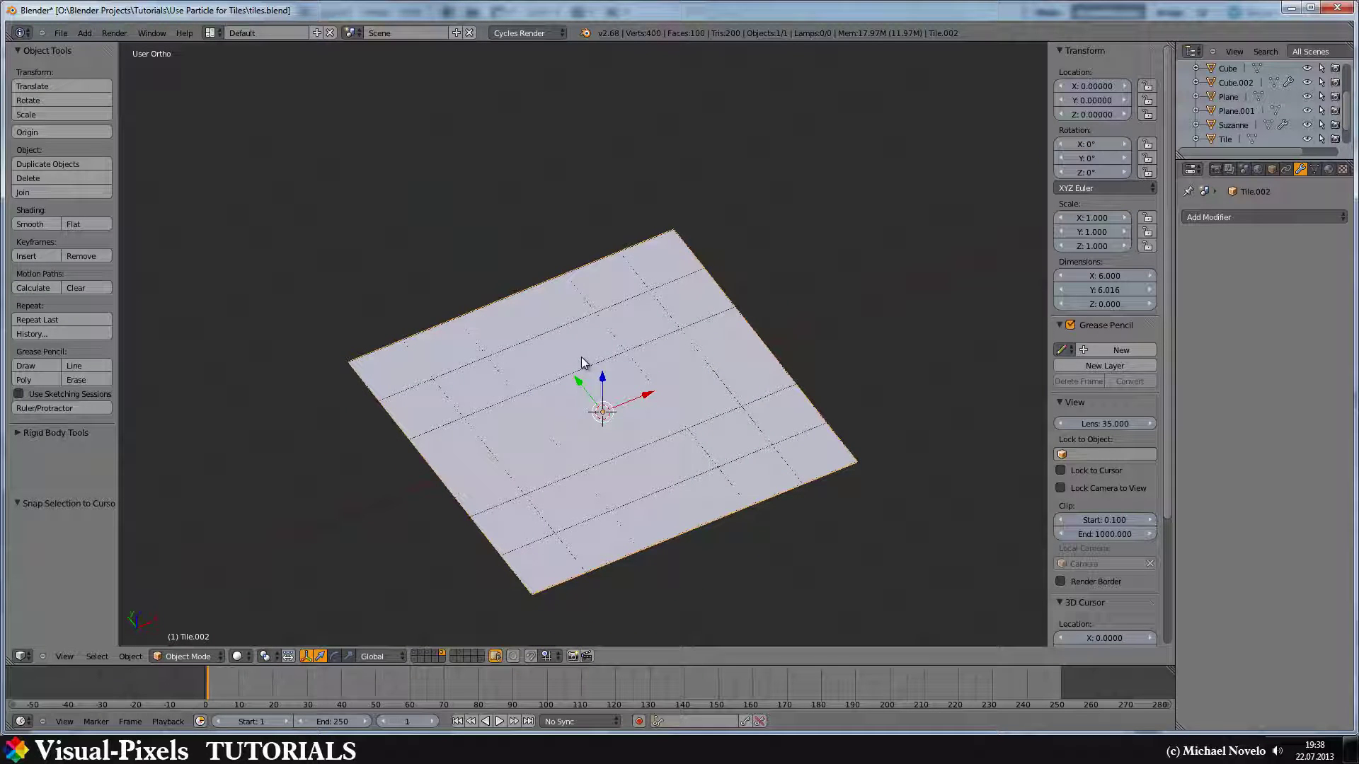
- Apply rotation and scale to Tile.002, giving 0° rotation, scale 1.000 and 6.000 × 6.016 size
{"action": "key", "text": "ctrl+a"}
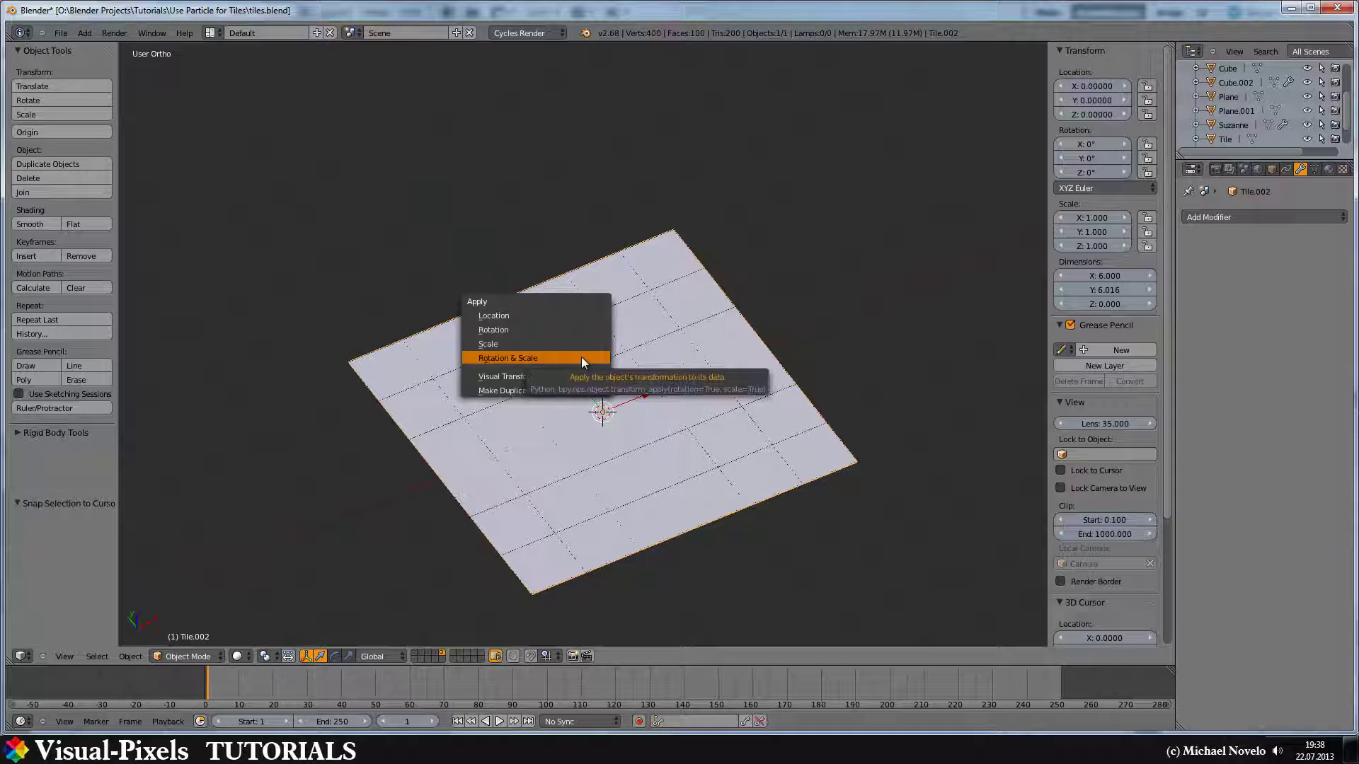
{"action": "left_click", "coordinate": [580, 356]}
{"action": "middle_click_drag", "start_coordinate": [673, 422], "coordinate": [615, 410]}
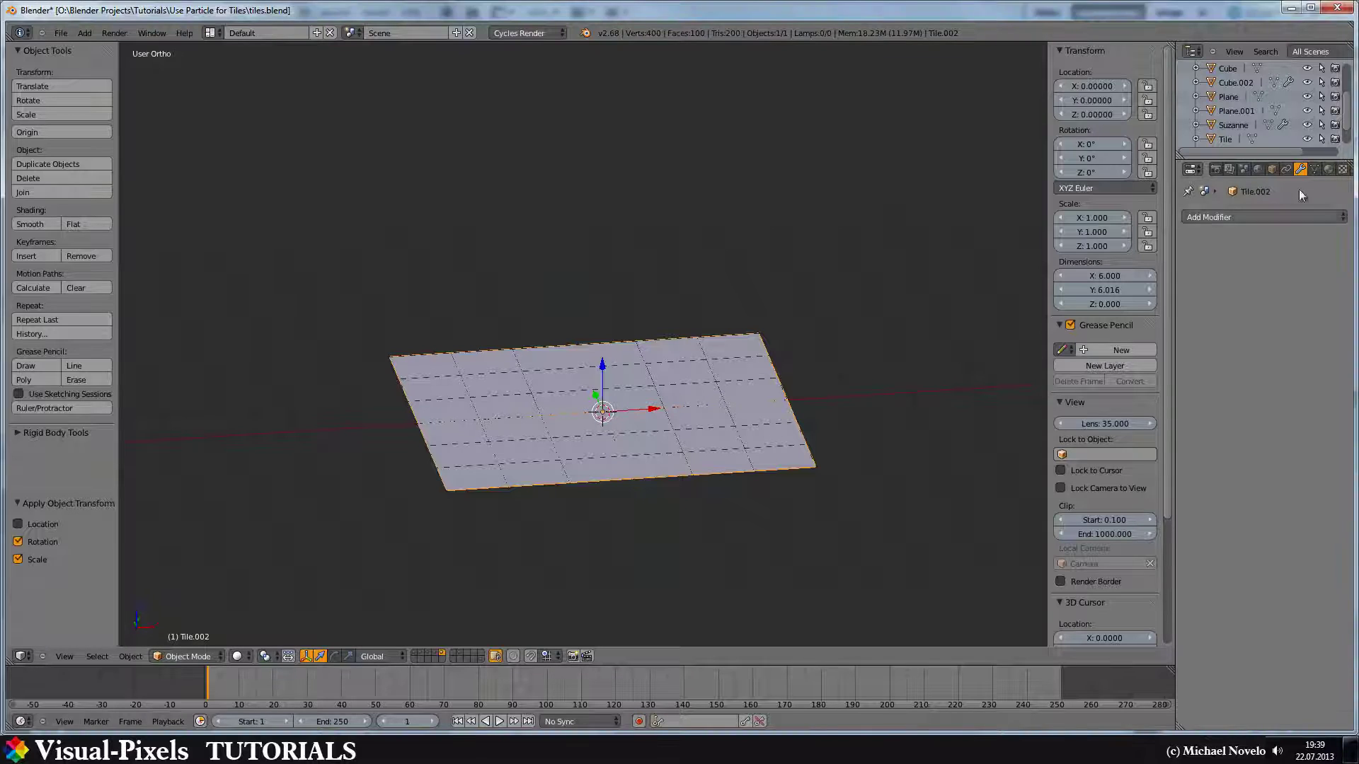
- Add a particle system to the Tile.002 grid, emitting 1000 particles from faces
{"action": "scroll", "coordinate": [1313, 169], "scroll_direction": "right", "scroll_amount": 3}
{"action": "left_click", "coordinate": [1300, 169]}
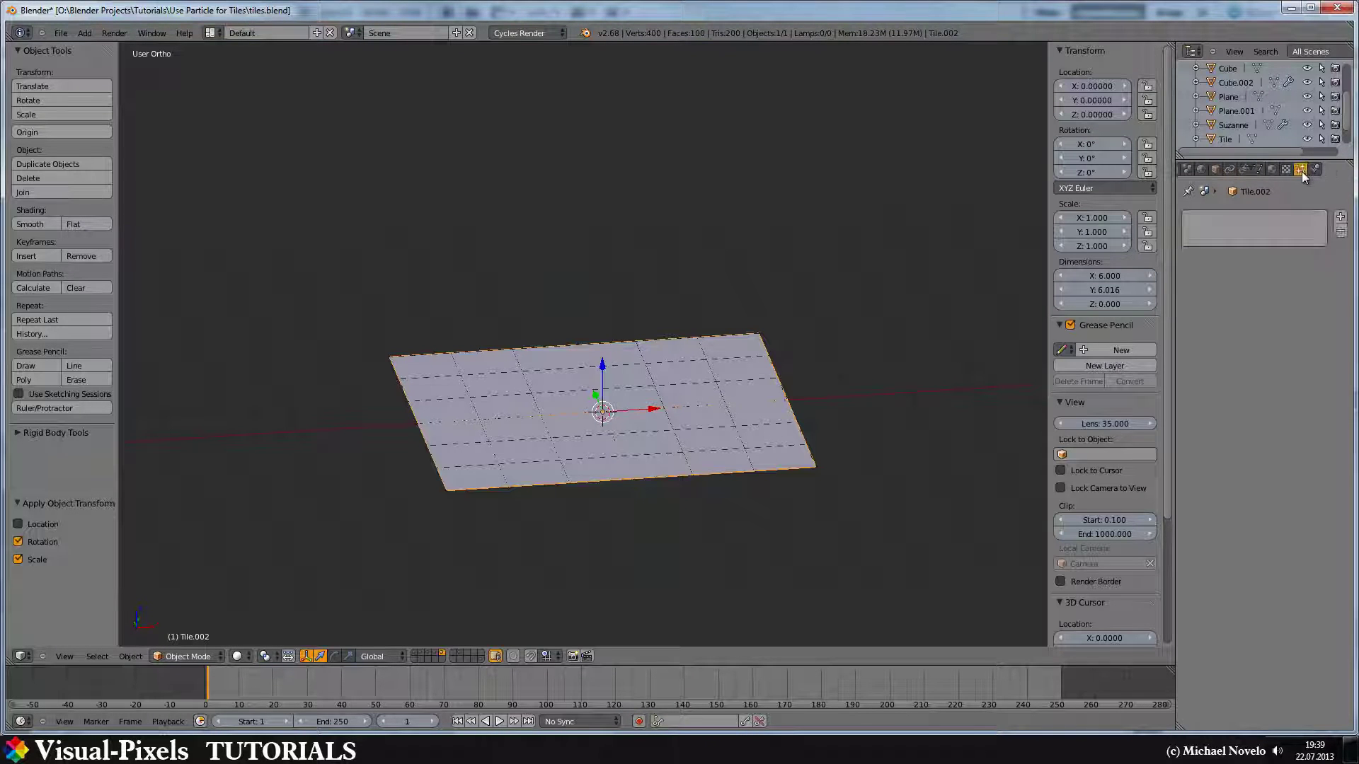
{"action": "left_click", "coordinate": [1338, 218]}
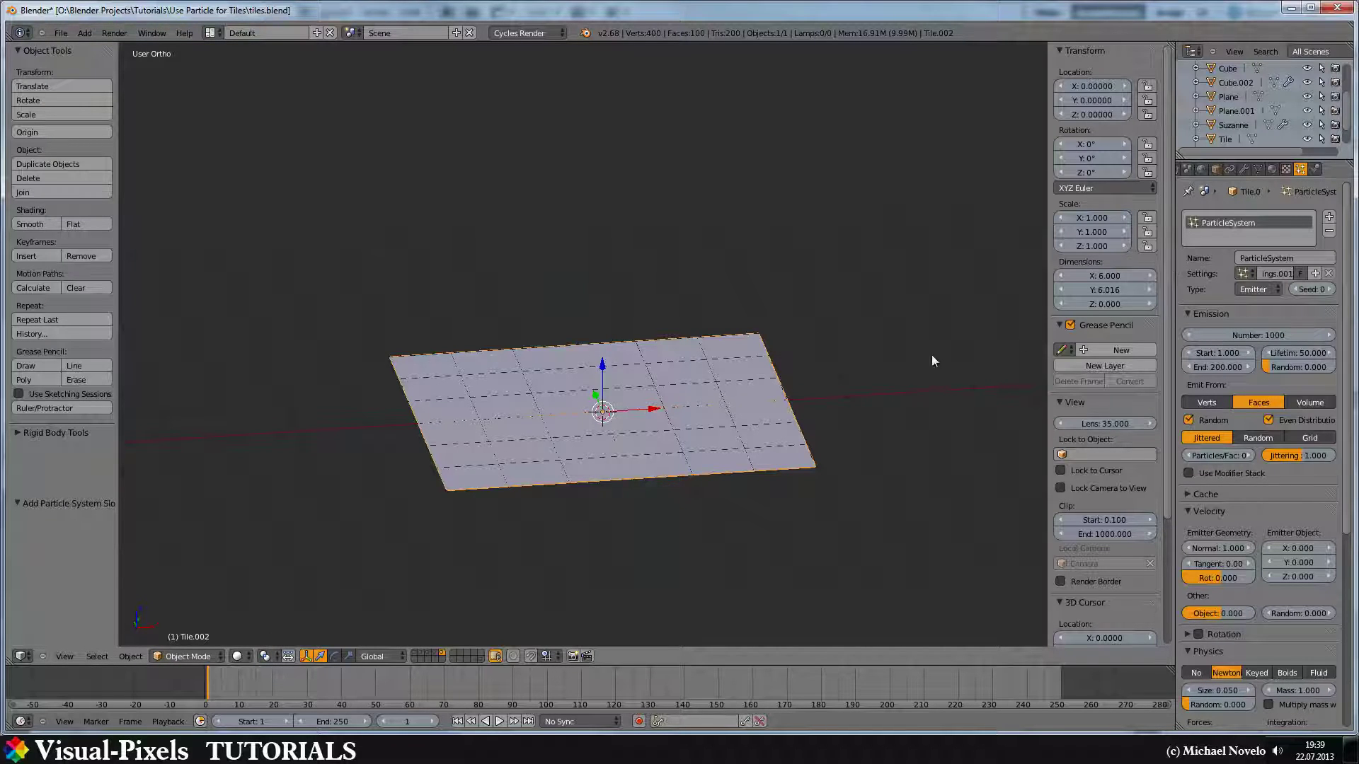
- Show the single Tile's layer, select the Tile, and apply its rotation and scale
{"action": "left_click", "coordinate": [434, 651]}
{"action": "right_click", "coordinate": [606, 406]}
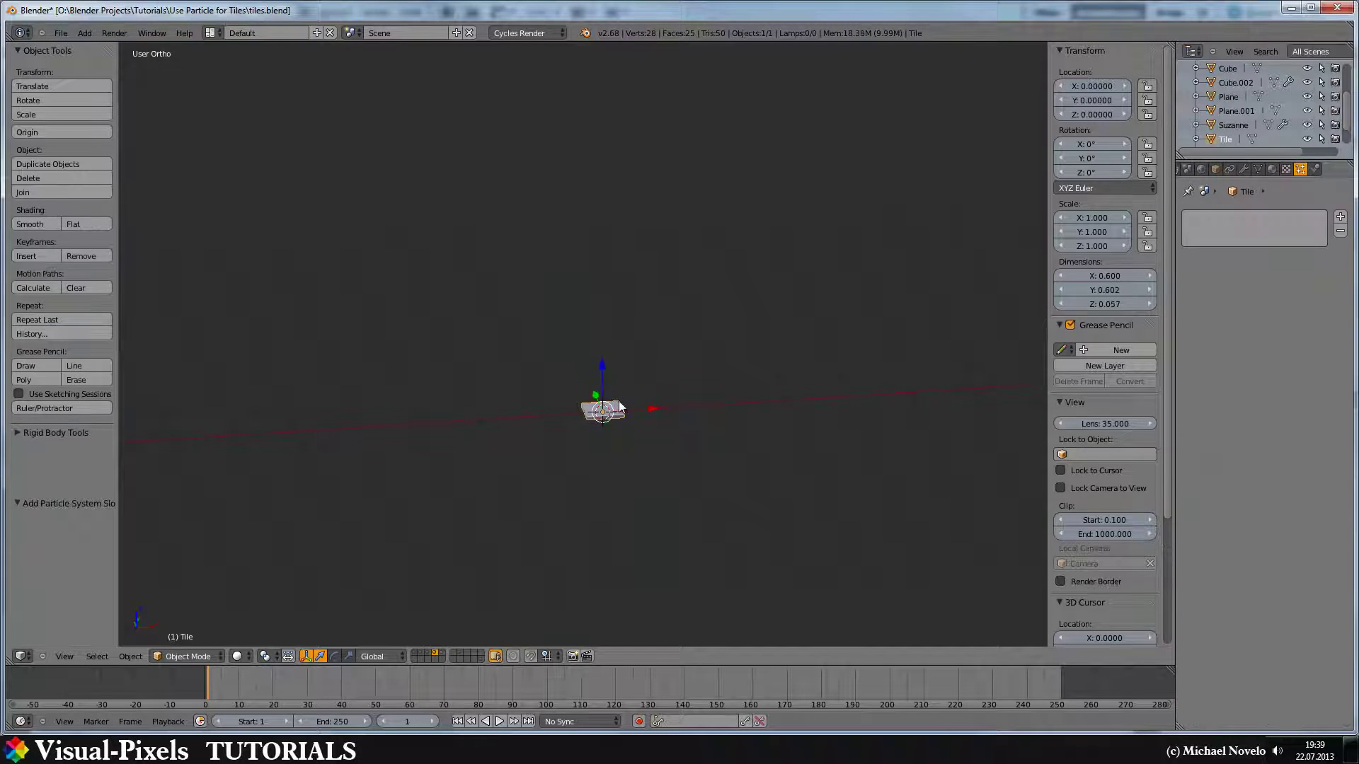
{"action": "scroll", "coordinate": [615, 418], "scroll_direction": "up", "scroll_amount": 6}
{"action": "middle_click_drag", "start_coordinate": [706, 461], "coordinate": [694, 347], "text": "shift"}
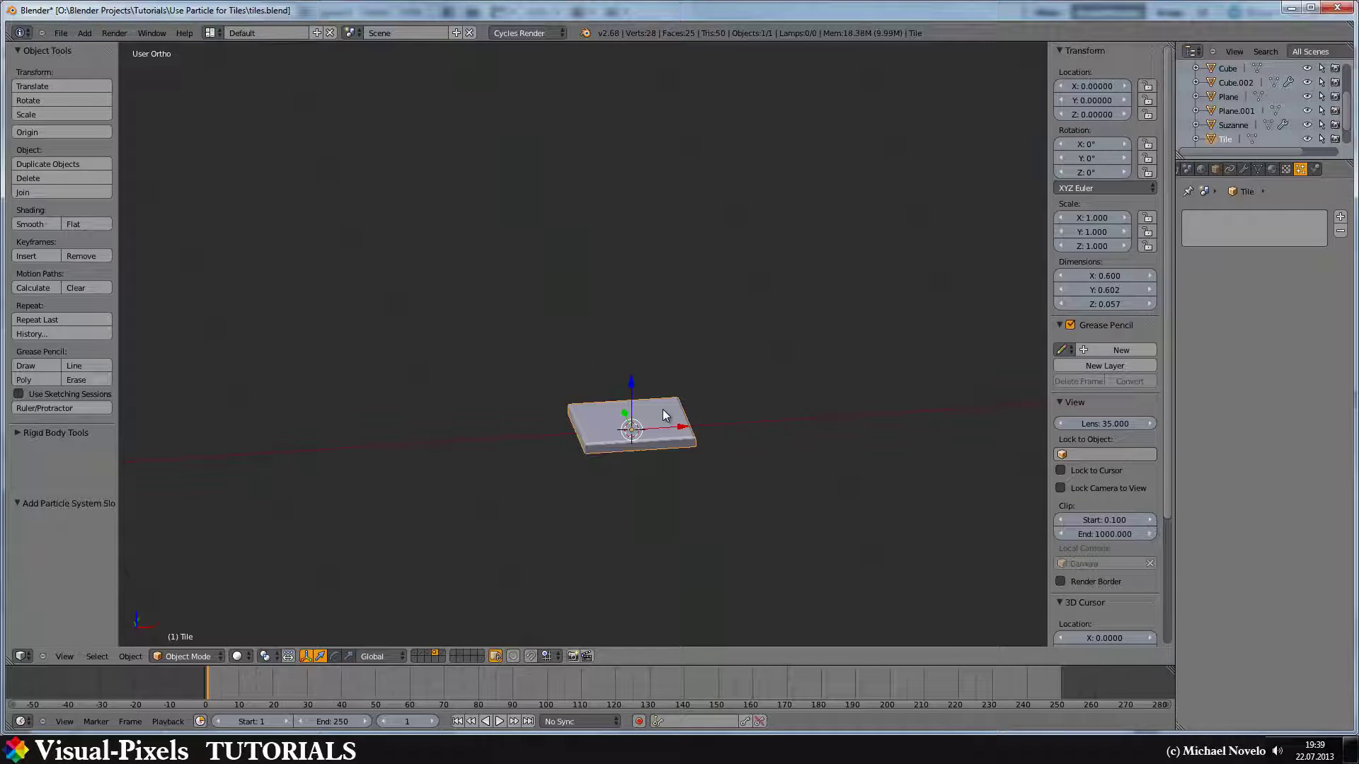
{"action": "key", "text": "shift+a"}
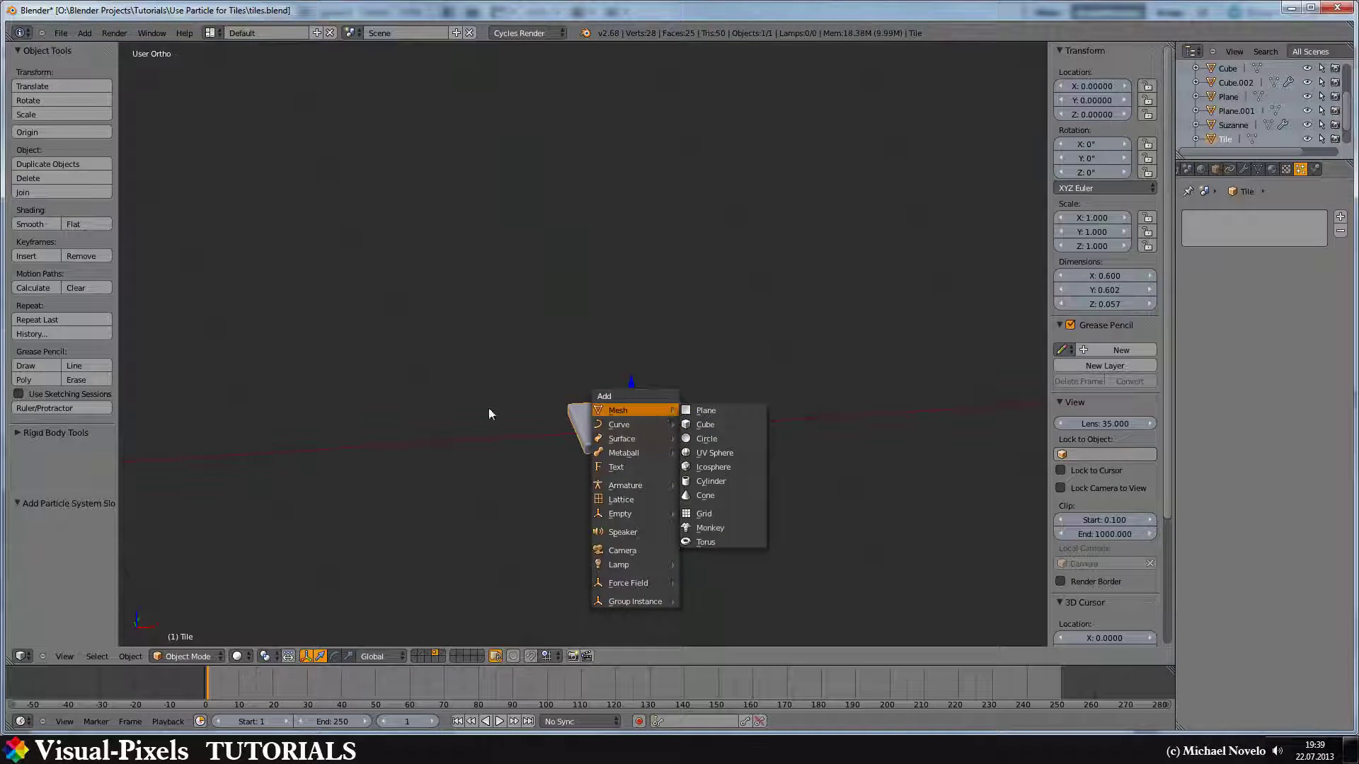
{"action": "key", "text": "ctrl+a"}
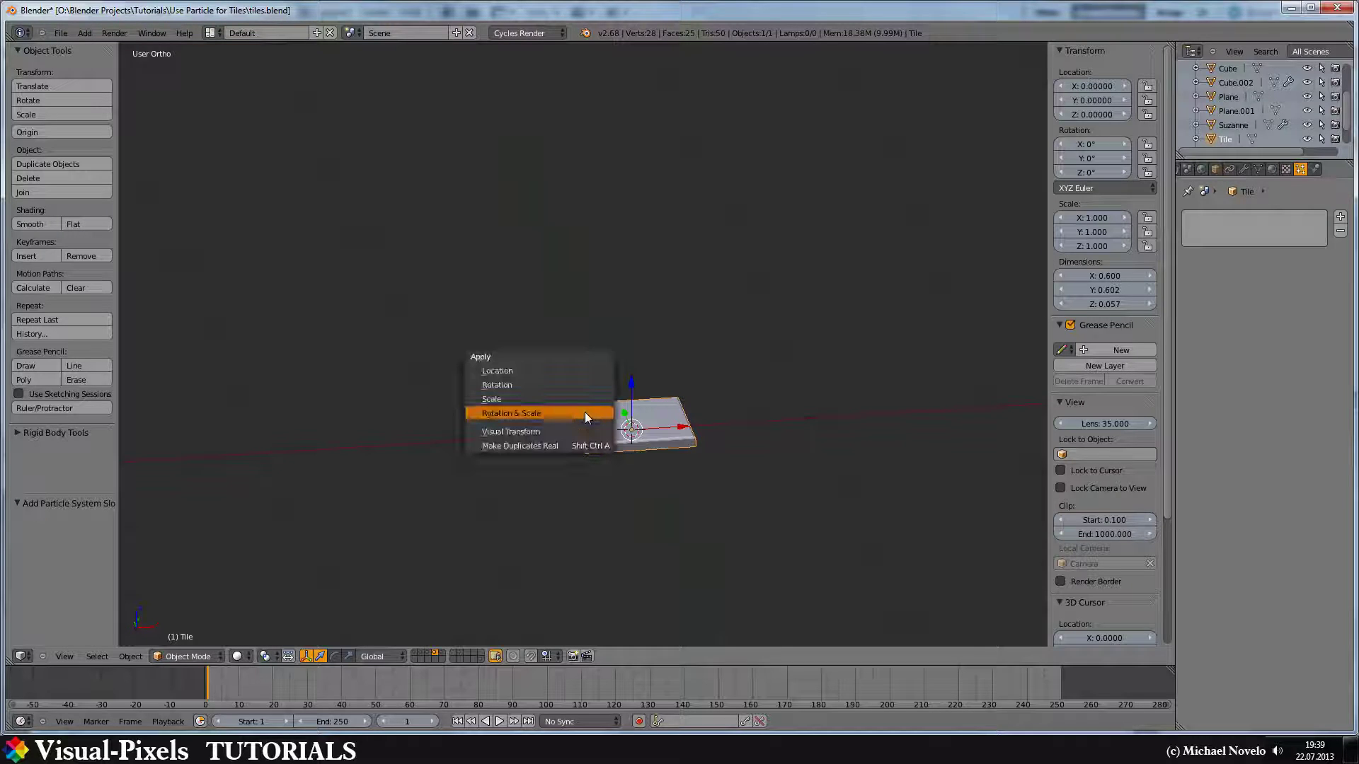
{"action": "left_click", "coordinate": [584, 417]}
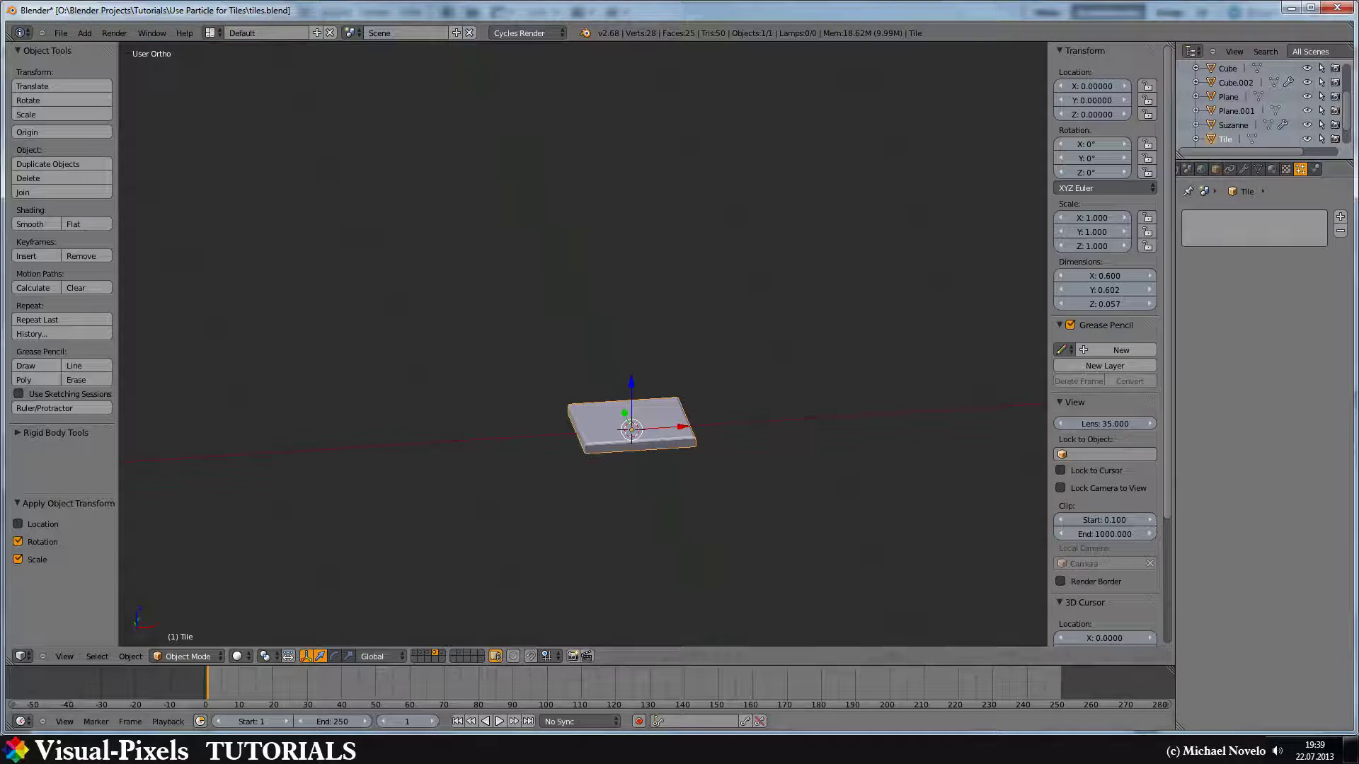
- Duplicate the tile twice, sliding one copy left and one copy right along X
{"action": "key", "text": "shift+d"}
{"action": "right_click", "coordinate": [664, 405]}
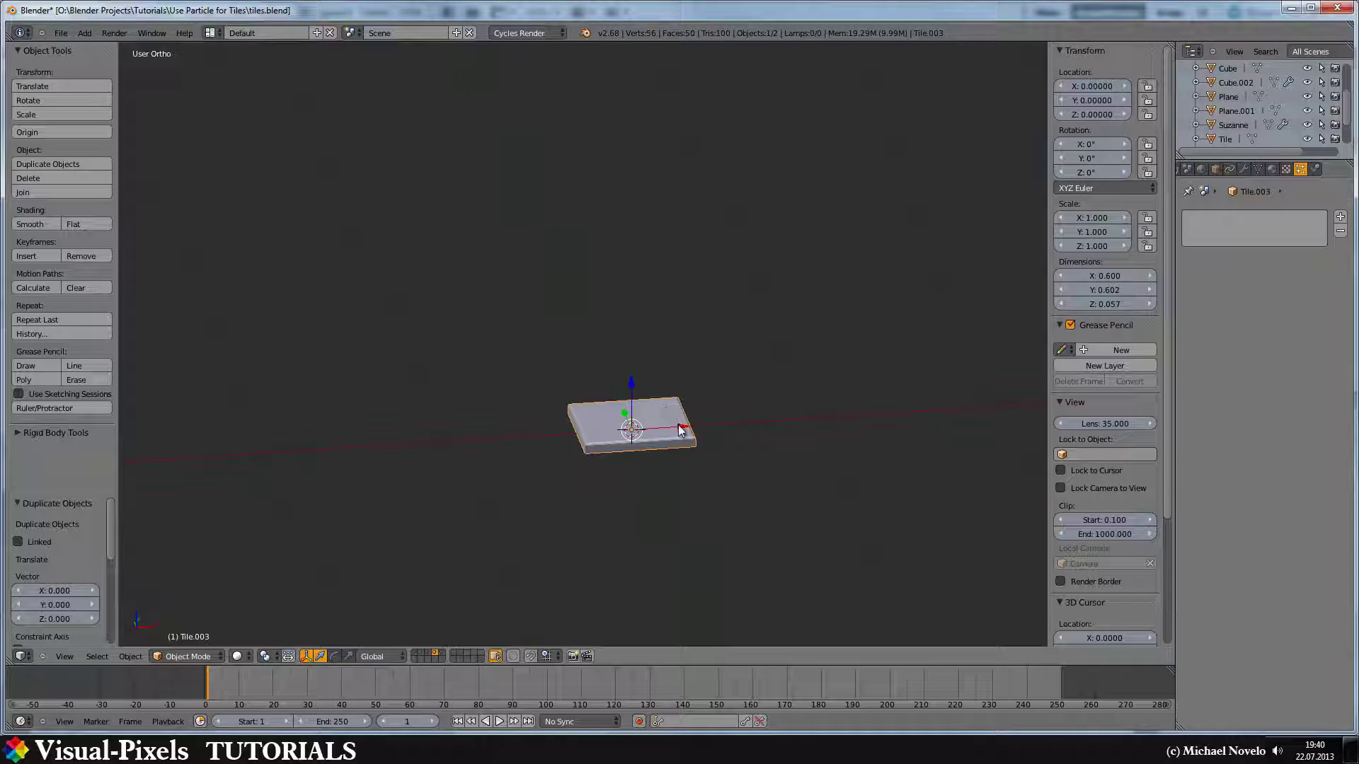
{"action": "left_click_drag", "start_coordinate": [680, 429], "coordinate": [523, 441]}
{"action": "right_click", "coordinate": [673, 425]}
{"action": "key", "text": "shift+d"}
{"action": "right_click", "coordinate": [677, 428]}
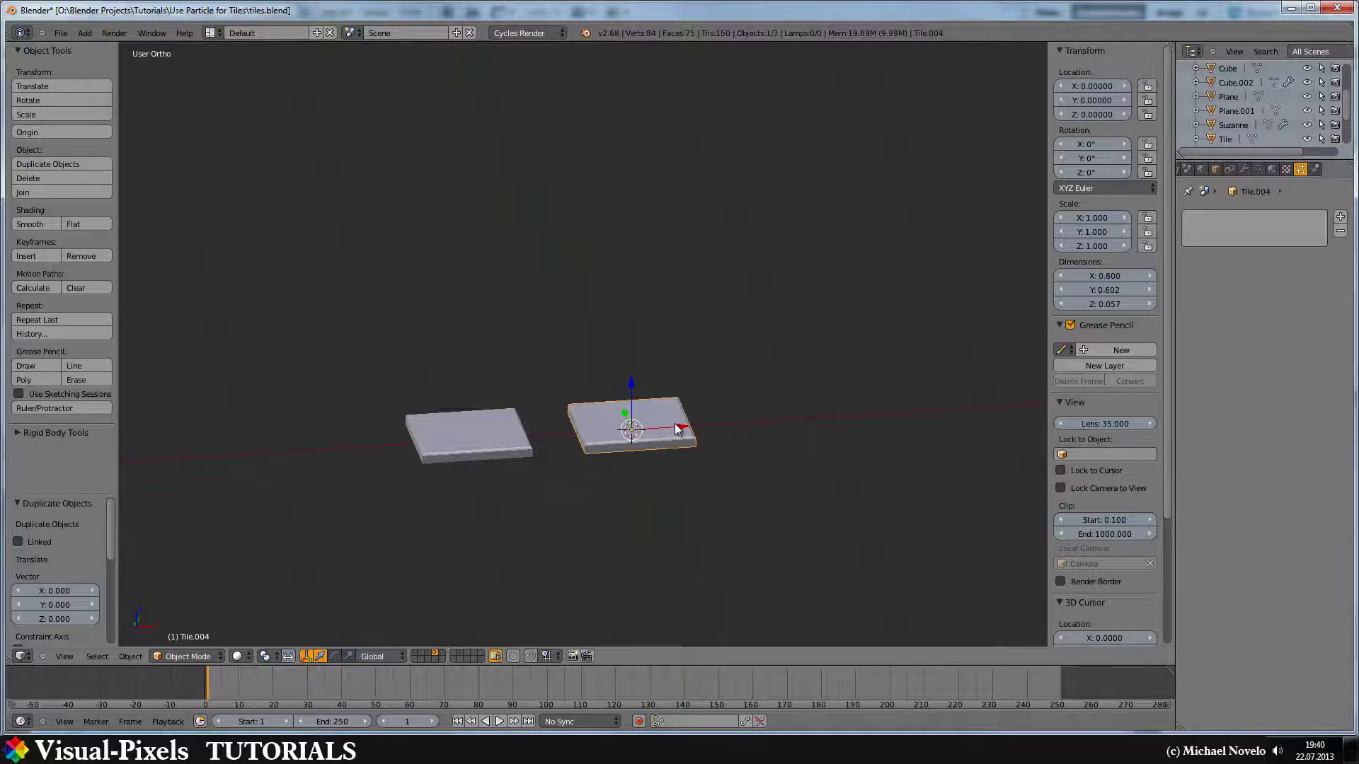
{"action": "left_click_drag", "start_coordinate": [677, 429], "coordinate": [829, 418]}
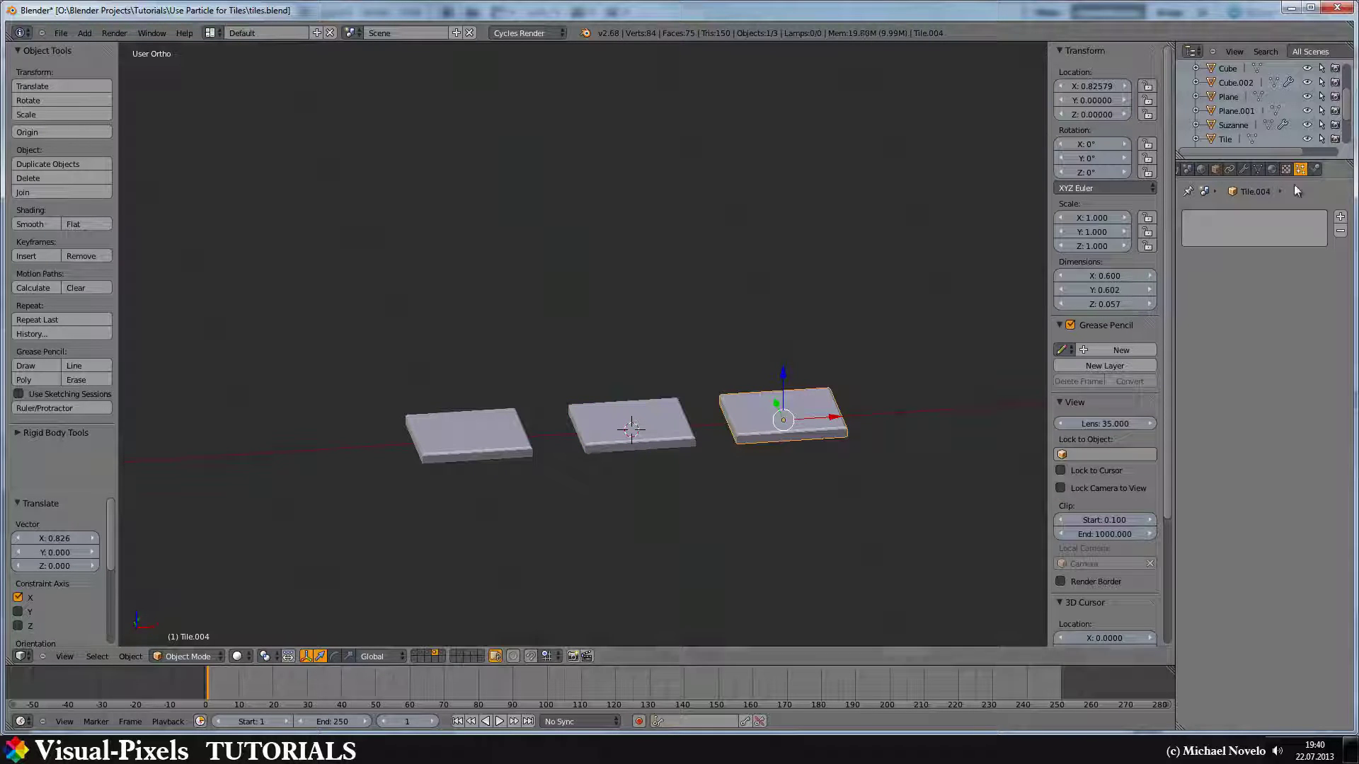
- Replace the right tile's shared material with a new green material
{"action": "left_click", "coordinate": [1272, 168]}
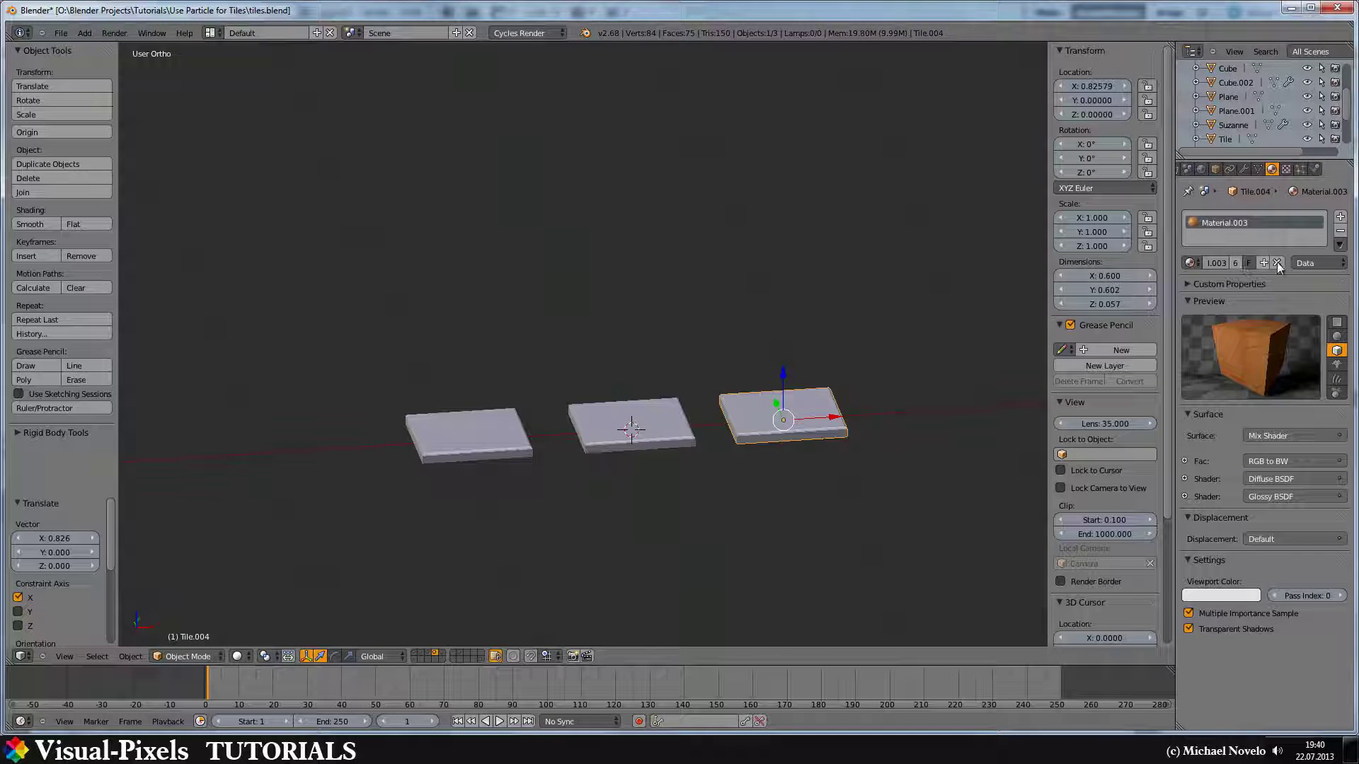
{"action": "left_click", "coordinate": [1277, 262]}
{"action": "left_click", "coordinate": [1223, 263]}
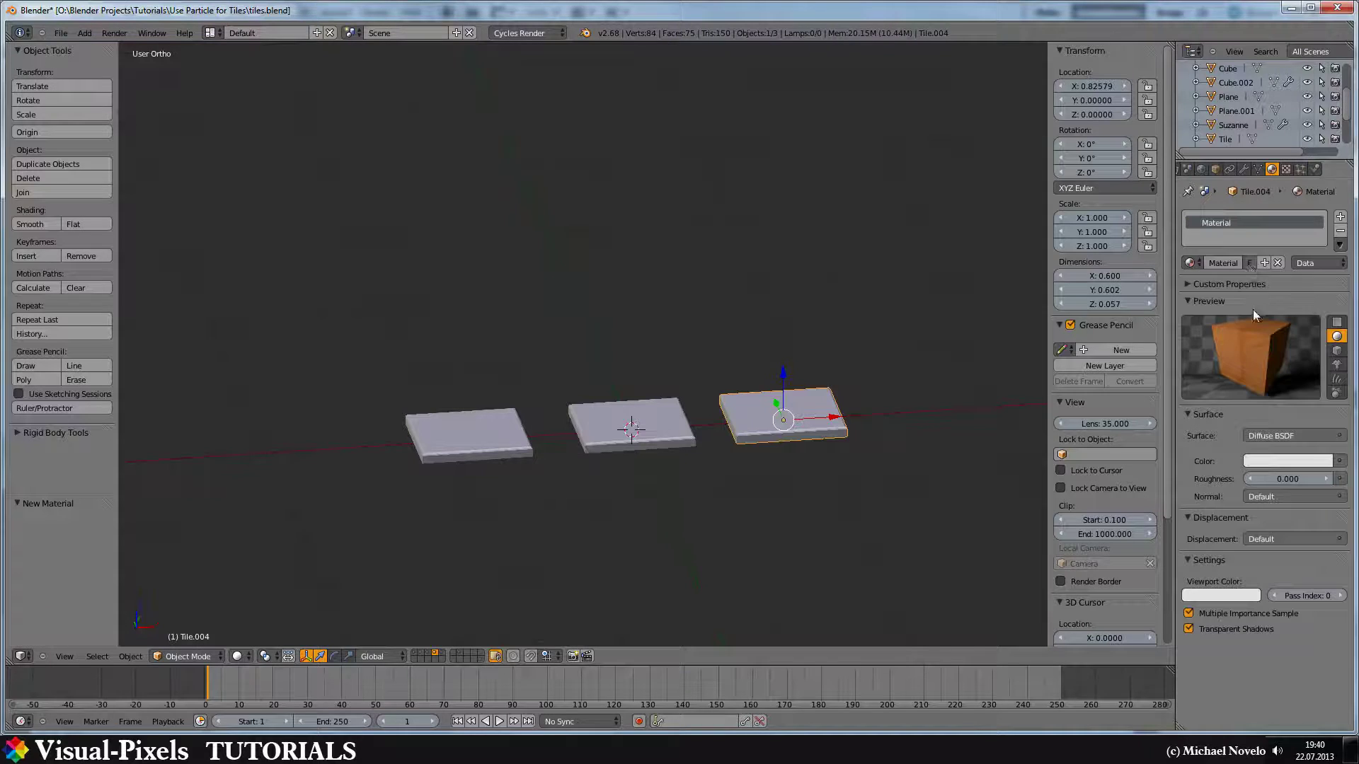
{"action": "left_click", "coordinate": [1300, 461]}
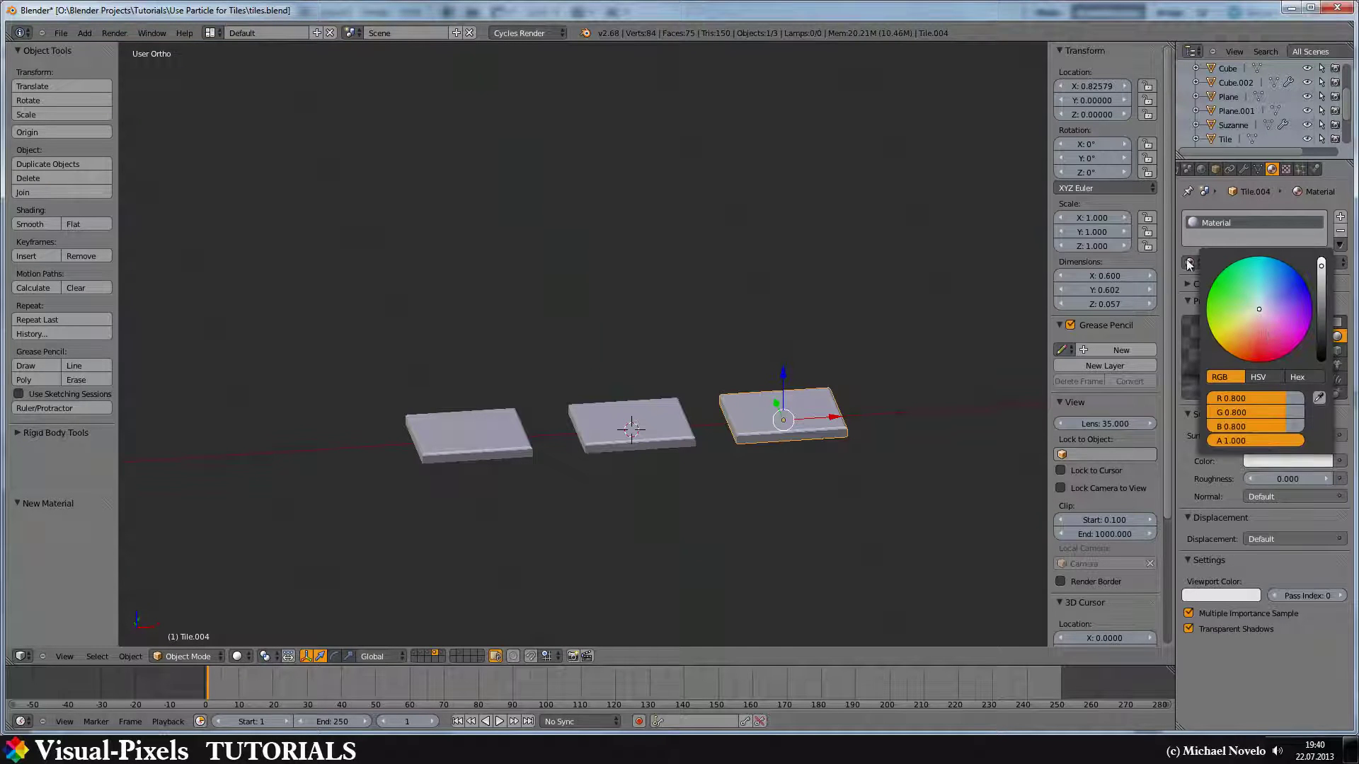
{"action": "left_click", "coordinate": [1214, 281]}
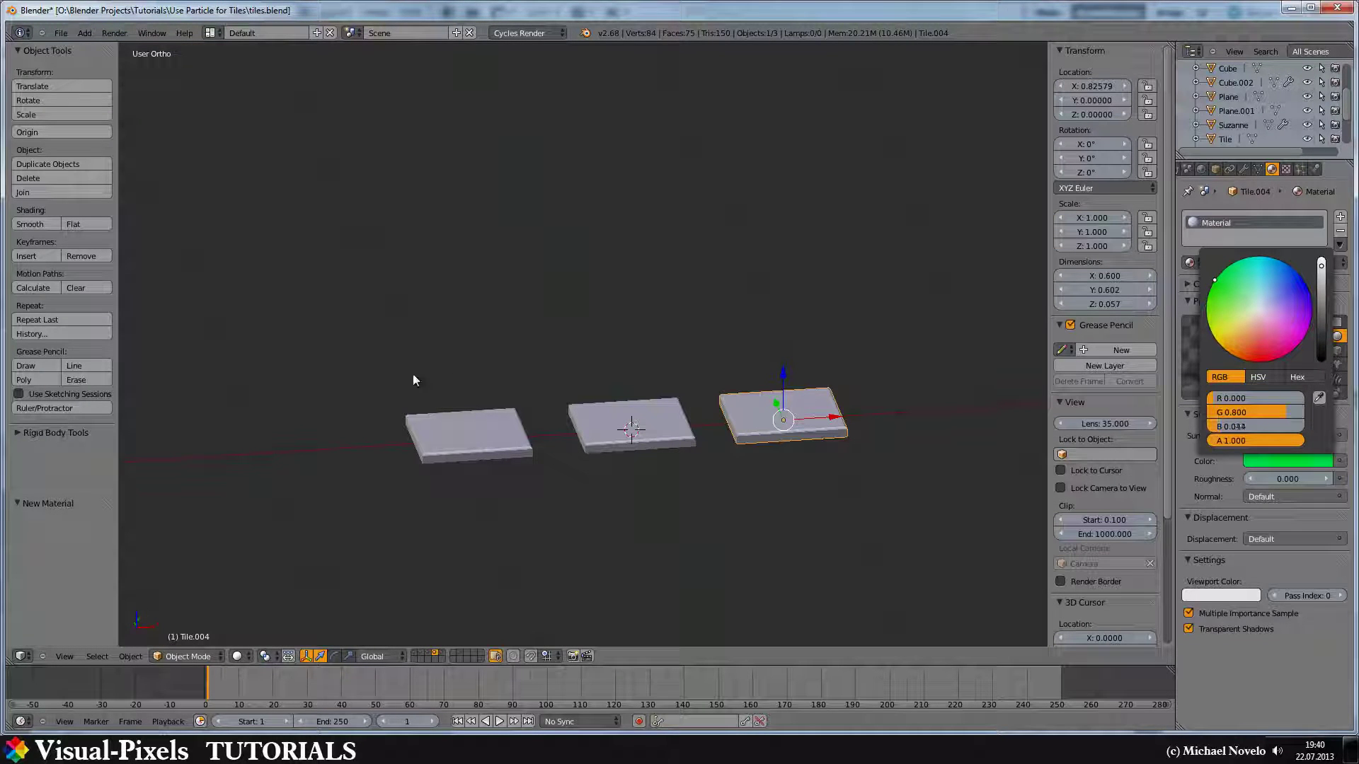
- Give the left tile its own new pink material and add the middle tile to the selection
{"action": "right_click", "coordinate": [461, 428]}
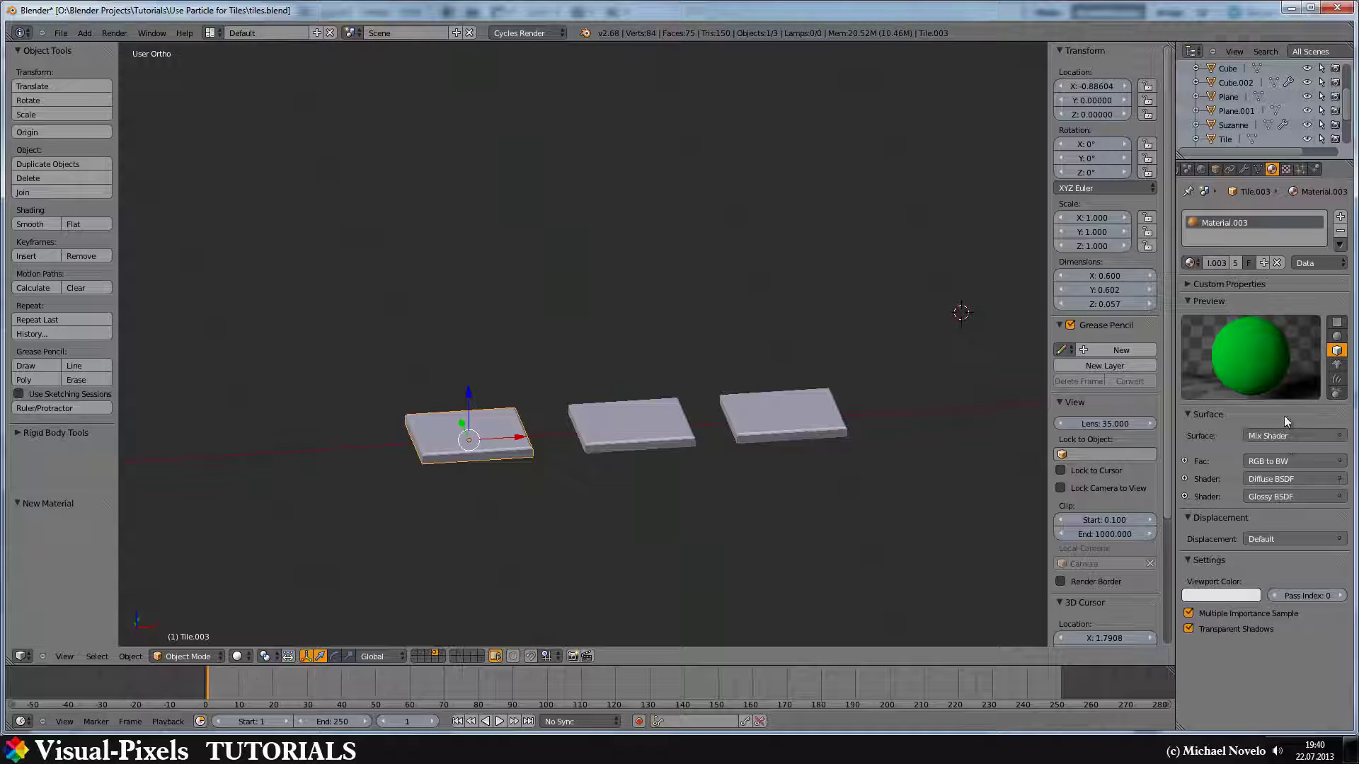
{"action": "left_click", "coordinate": [1277, 263]}
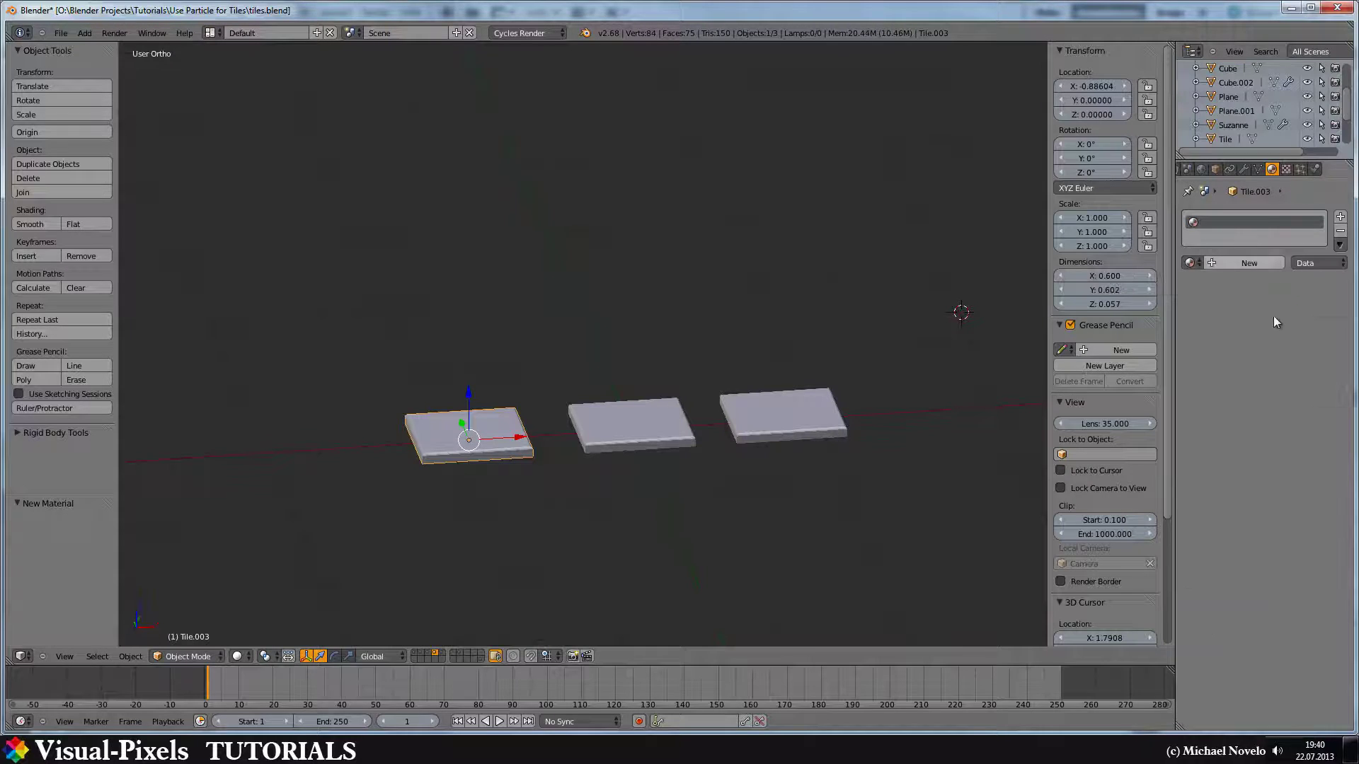
{"action": "left_click", "coordinate": [1219, 268]}
{"action": "left_click", "coordinate": [1263, 460]}
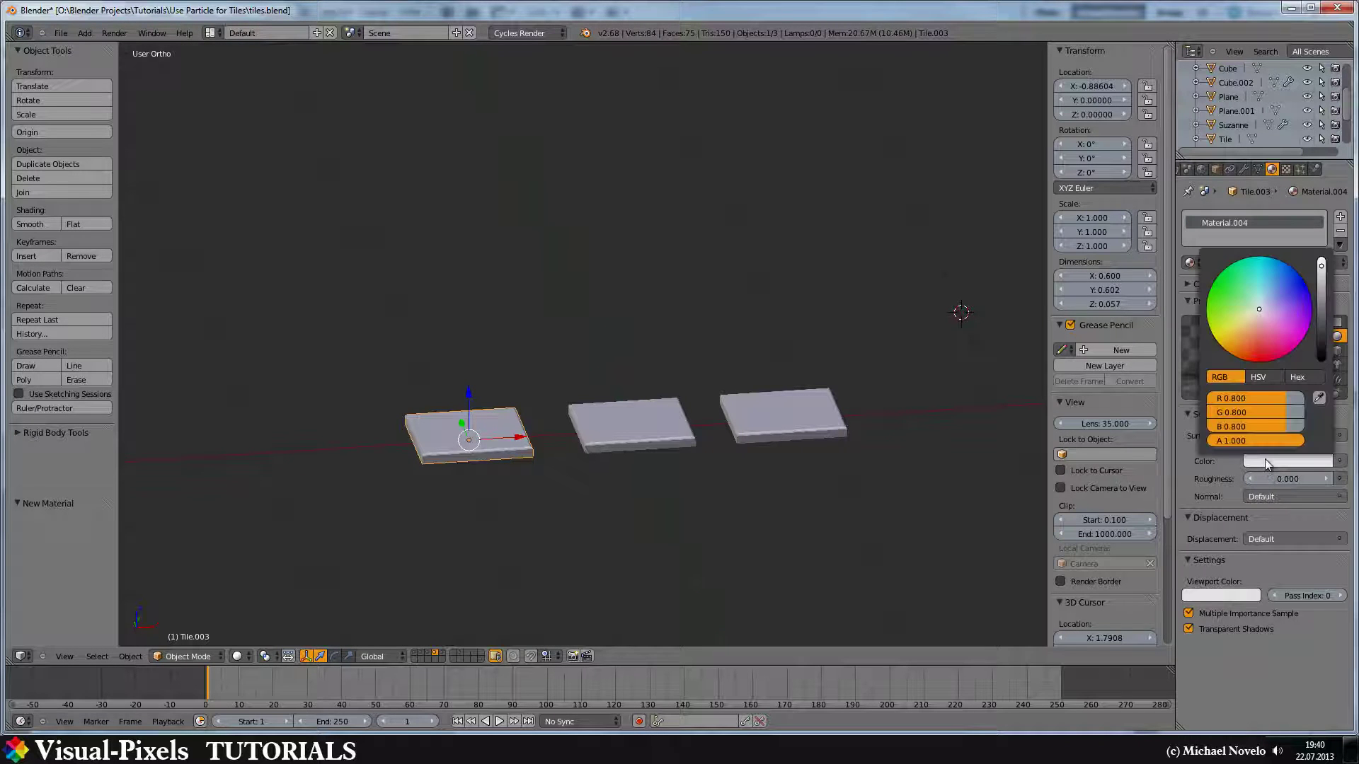
{"action": "left_click", "coordinate": [1262, 312]}
{"action": "left_click", "coordinate": [1265, 348]}
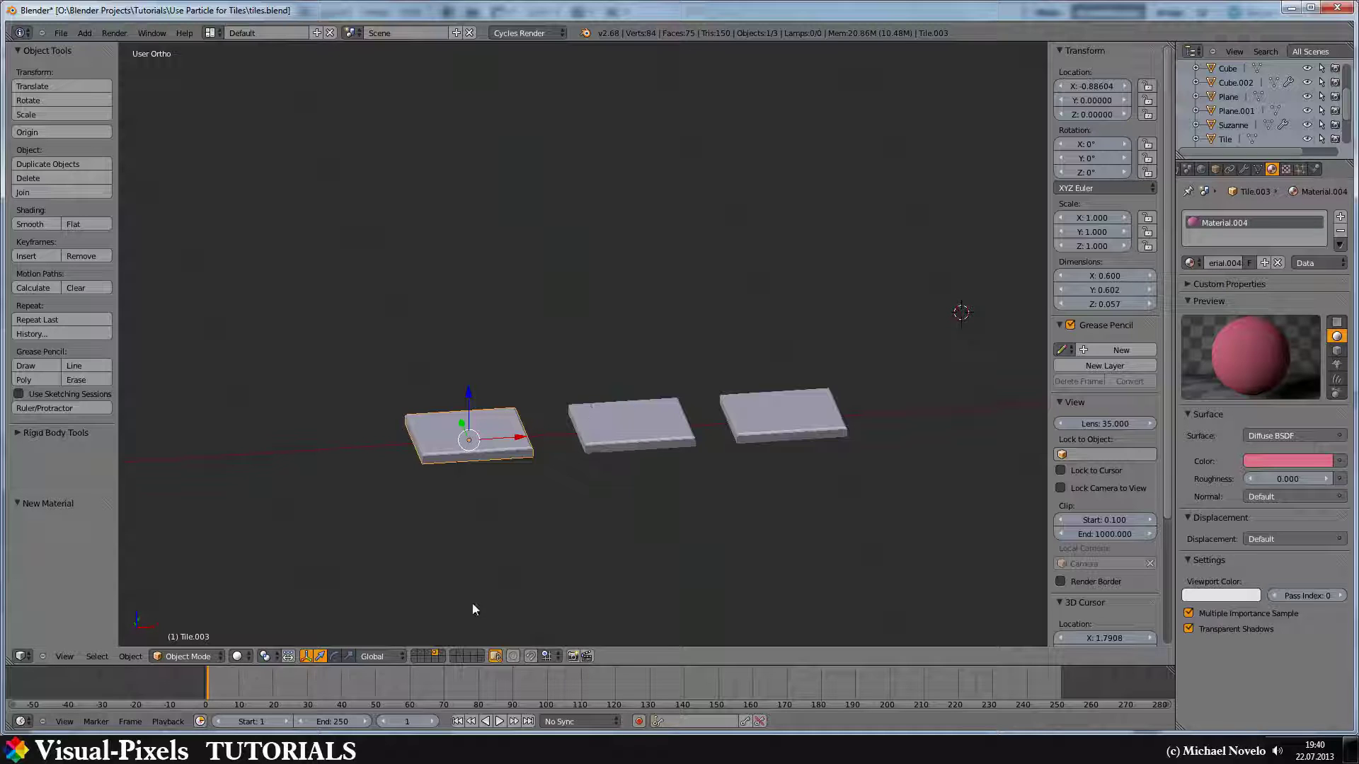
{"action": "left_click", "coordinate": [661, 424], "text": "shift"}
- Add the right tile to the selection and group all three tiles with Ctrl+G as 'Tiles'
{"action": "left_click", "coordinate": [770, 417], "text": "shift"}
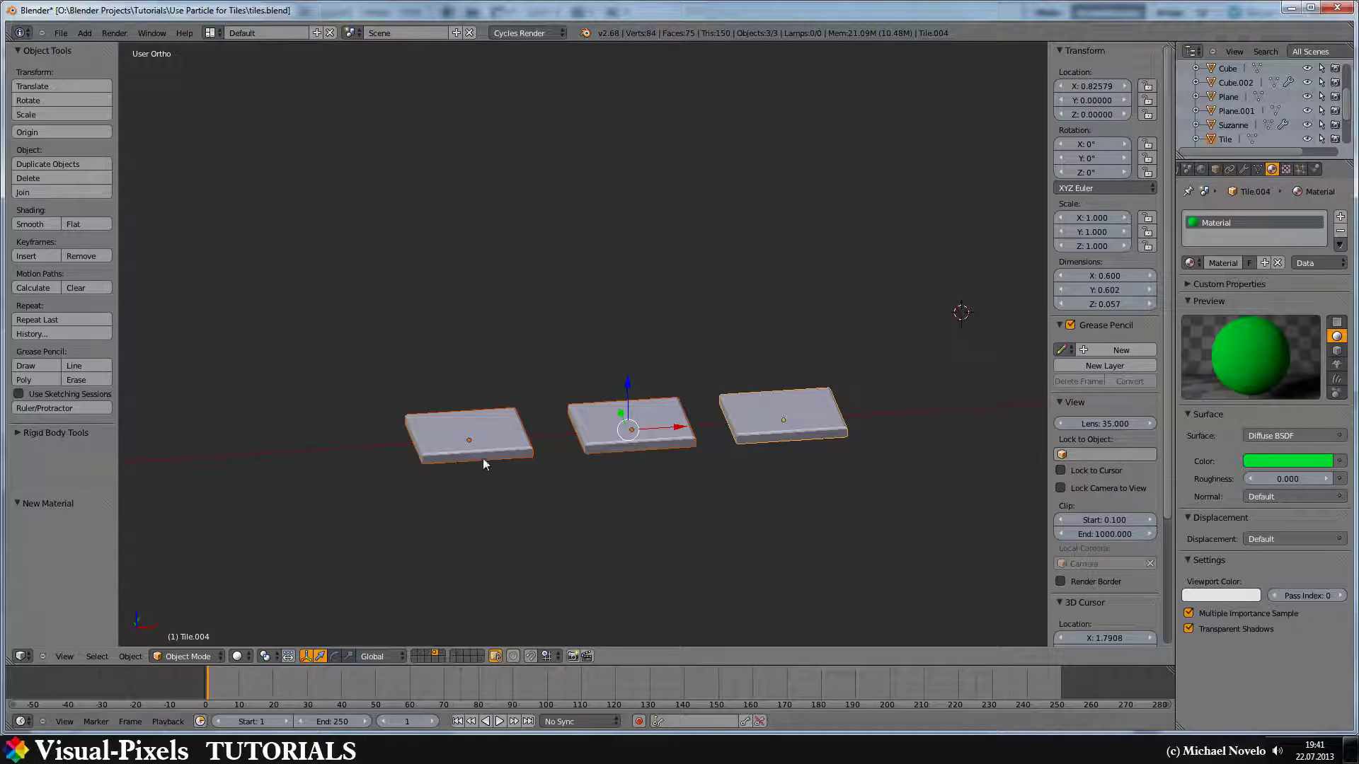
{"action": "key", "text": "ctrl+g"}
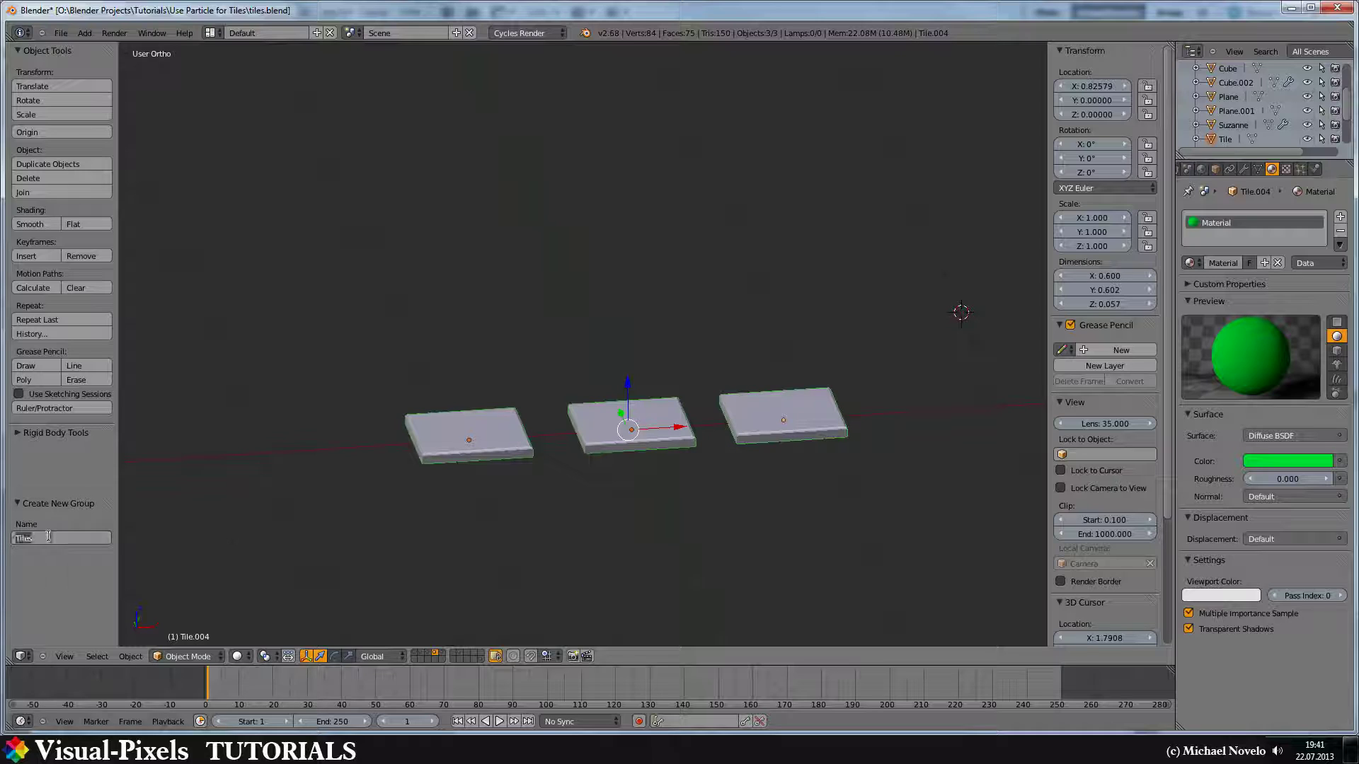
{"action": "left_click", "coordinate": [50, 536]}
- Set the floor plane's particle distribution to Grid at resolution 10, with Random turned off
{"action": "left_click", "coordinate": [1299, 169]}
{"action": "left_click", "coordinate": [434, 653]}
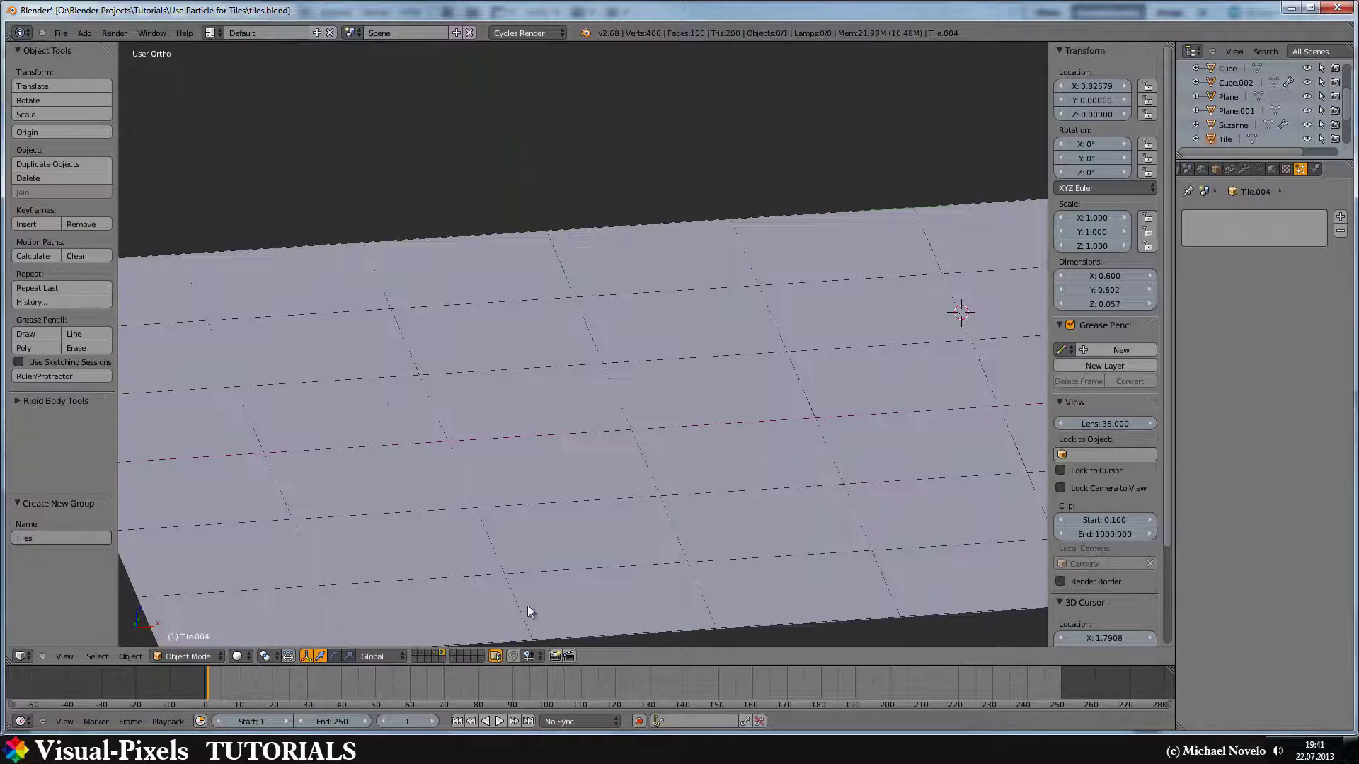
{"action": "right_click", "coordinate": [883, 303]}
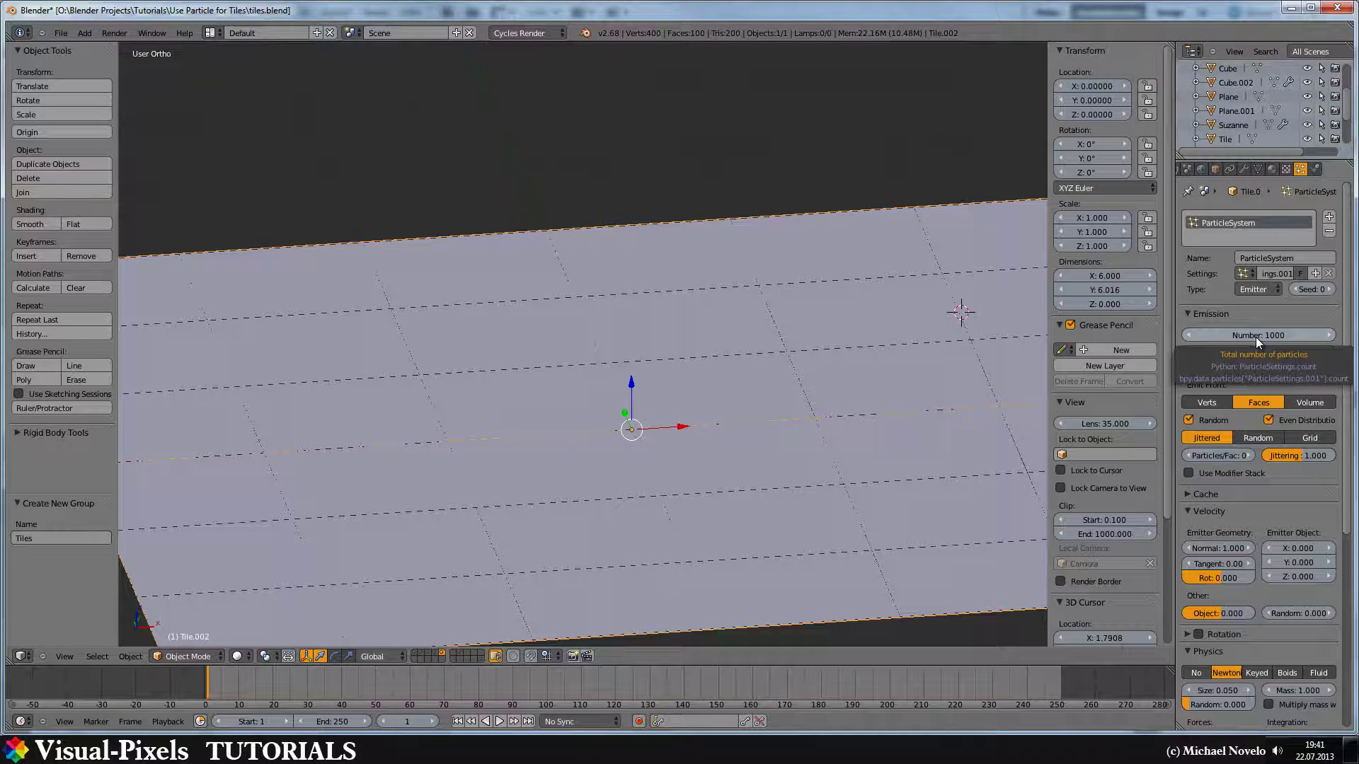
{"action": "left_click", "coordinate": [1192, 422]}
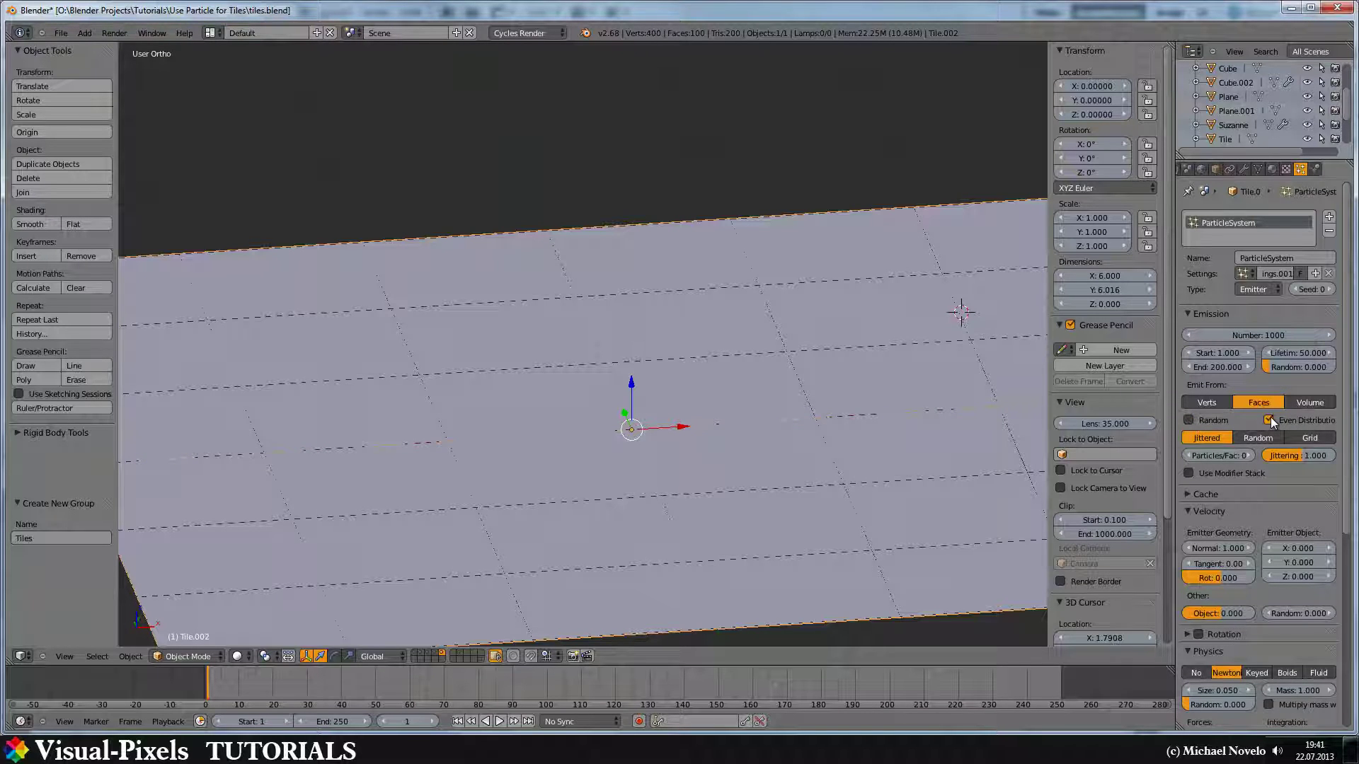
{"action": "left_click", "coordinate": [1309, 436]}
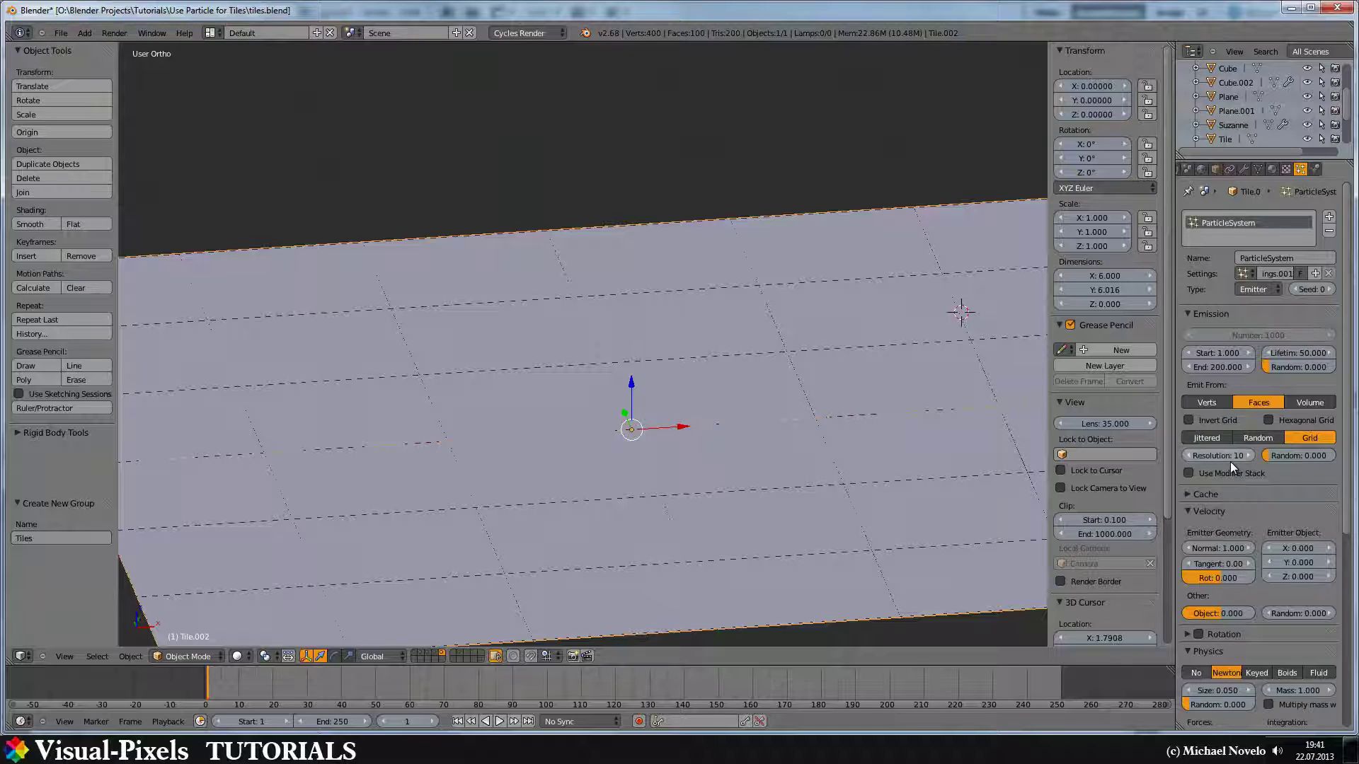
- Set the particles' normal velocity to 0 and end emission at frame 1
{"action": "scroll", "coordinate": [1261, 487], "scroll_direction": "down", "scroll_amount": 2}
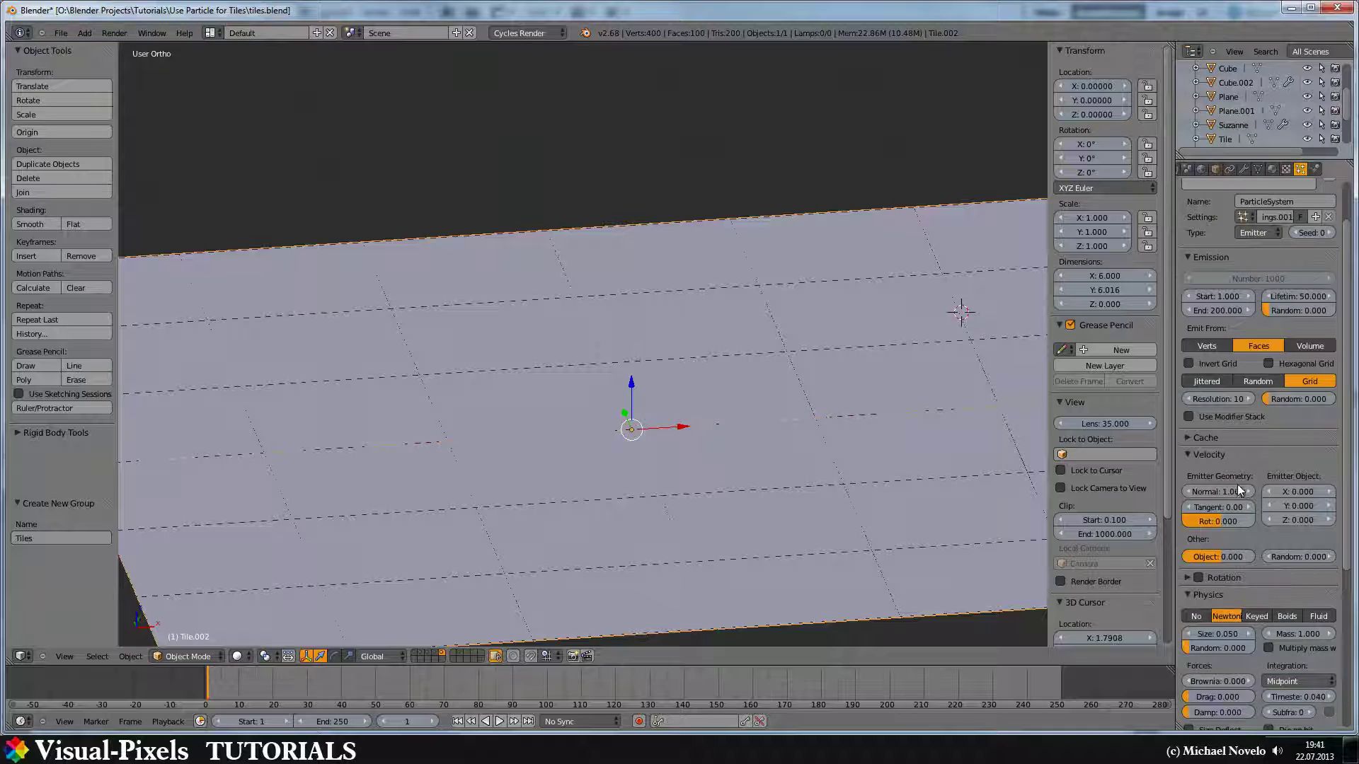
{"action": "left_click", "coordinate": [1187, 492]}
{"action": "scroll", "coordinate": [1256, 452], "scroll_direction": "down", "scroll_amount": 3}
{"action": "scroll", "coordinate": [1246, 379], "scroll_direction": "up", "scroll_amount": 3}
{"action": "left_click", "coordinate": [1214, 310]}
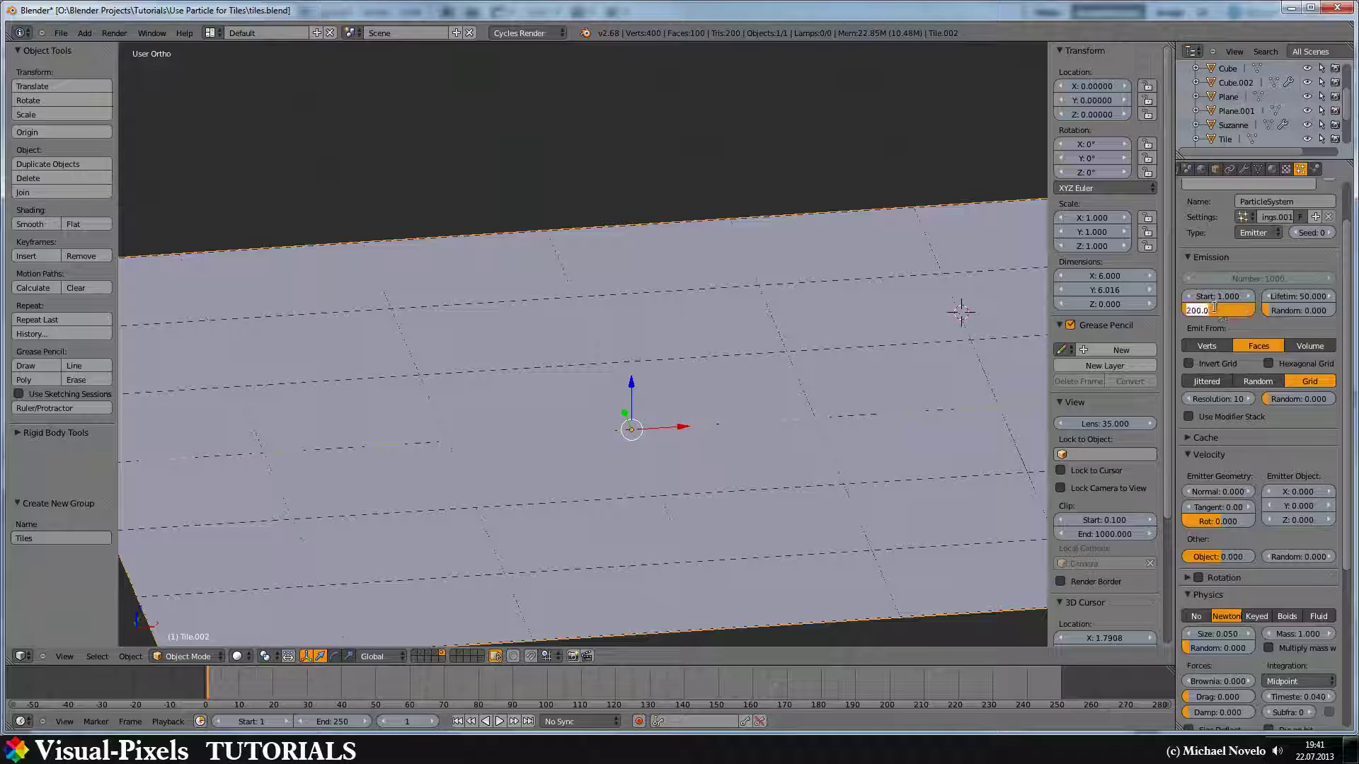
{"action": "type", "text": "1"}
{"action": "key", "text": "Return"}
- Set particle physics to No and particle size to 1
{"action": "scroll", "coordinate": [1229, 333], "scroll_direction": "down", "scroll_amount": 2}
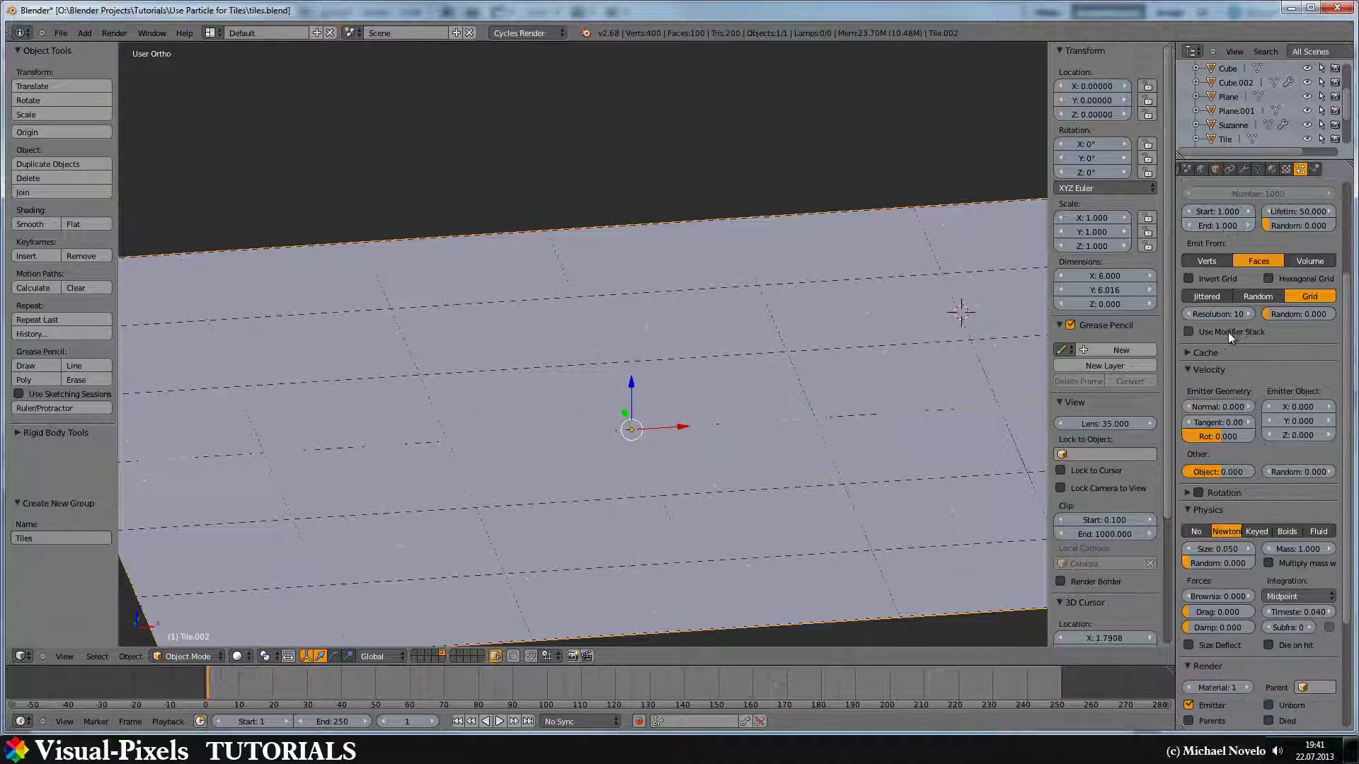
{"action": "scroll", "coordinate": [1229, 333], "scroll_direction": "up", "scroll_amount": 1}
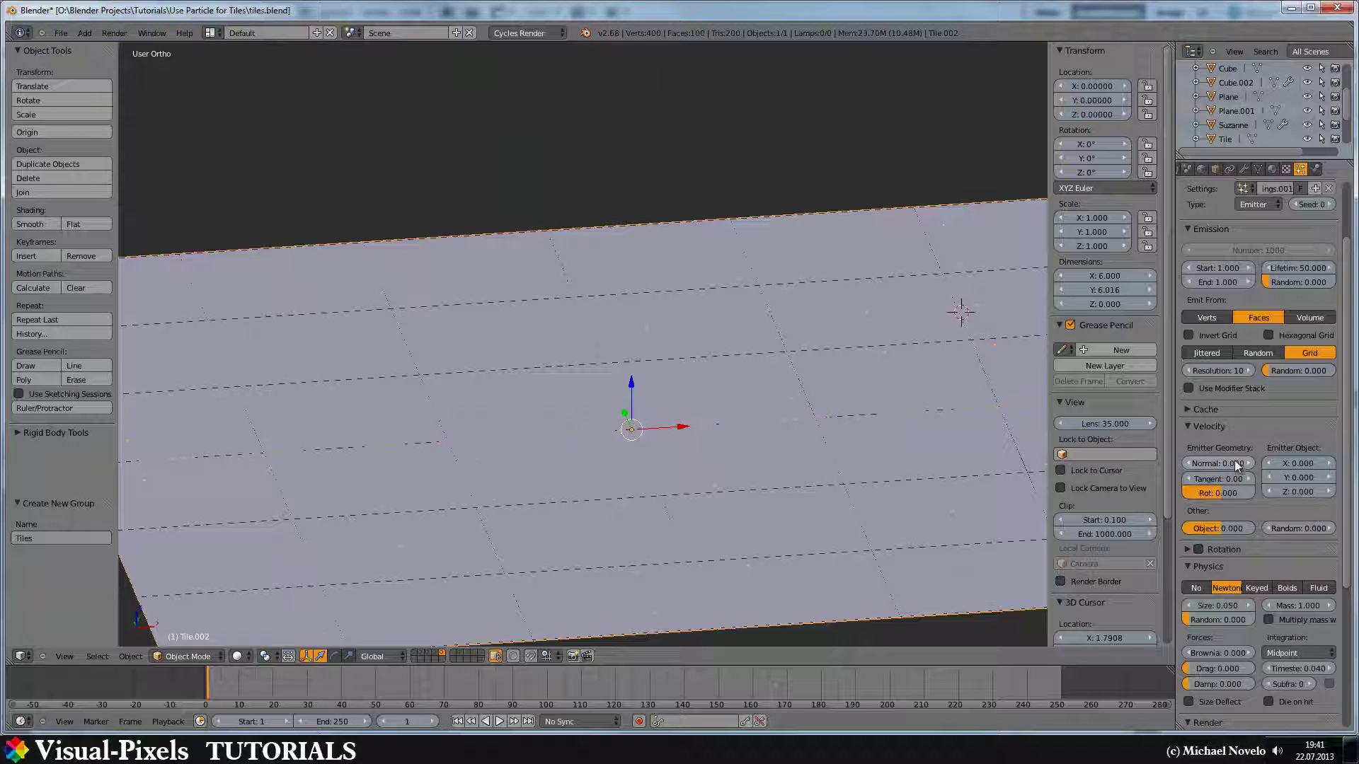
{"action": "scroll", "coordinate": [1234, 460], "scroll_direction": "down", "scroll_amount": 5}
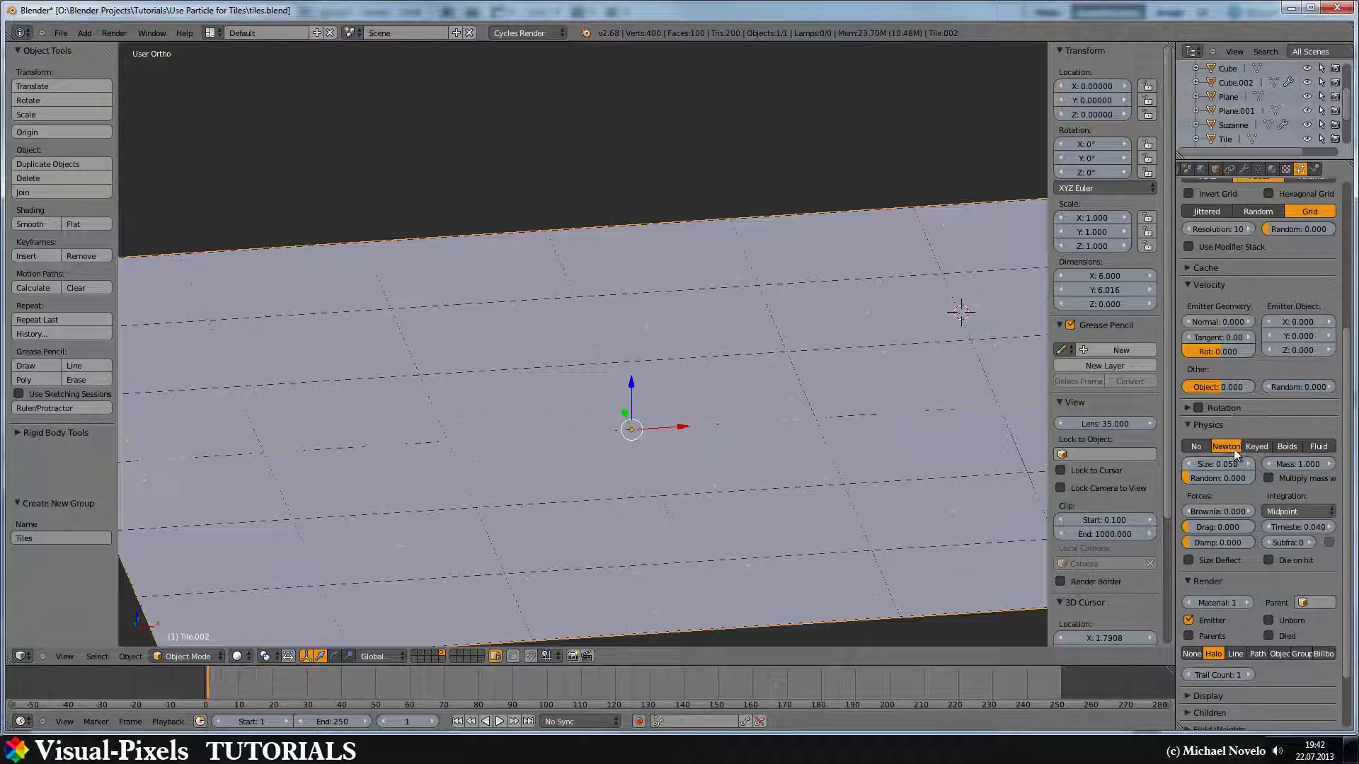
{"action": "left_click", "coordinate": [1195, 446]}
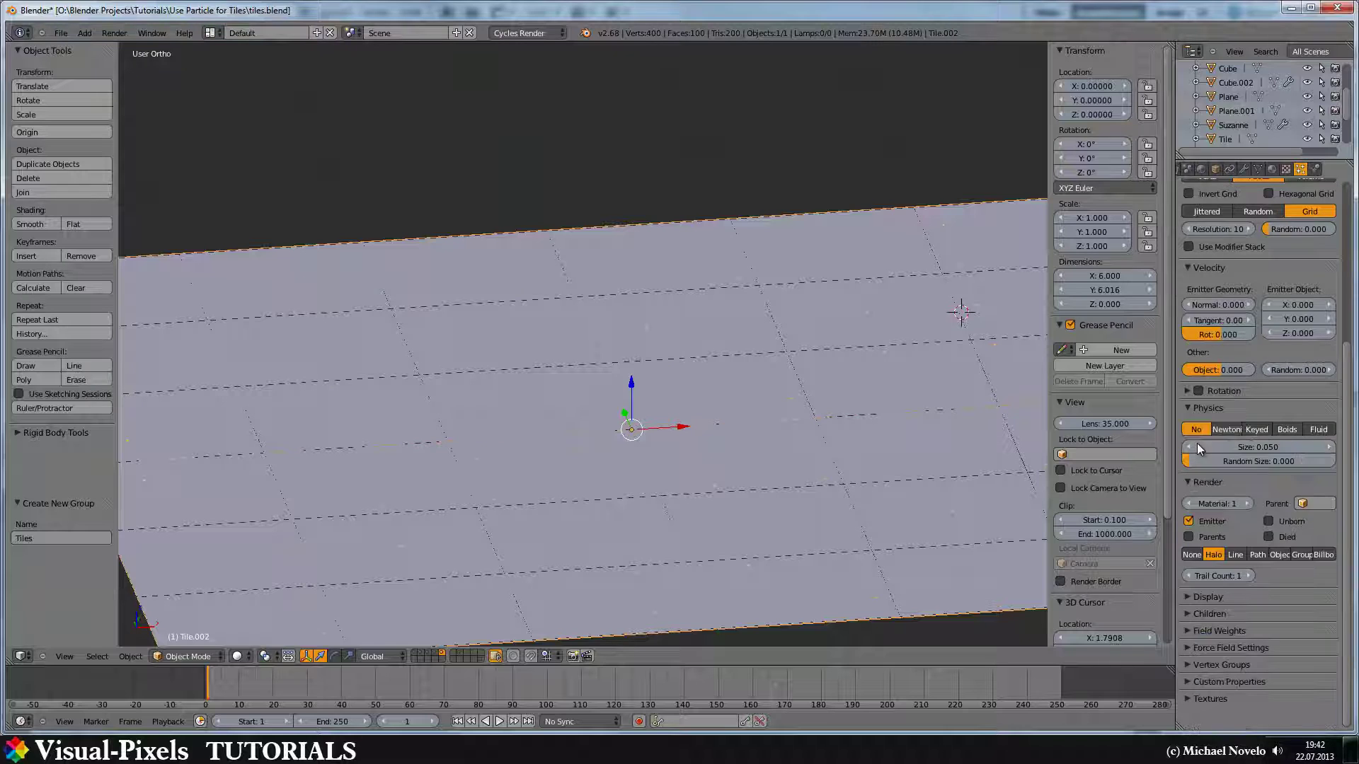
{"action": "left_click", "coordinate": [1239, 446]}
{"action": "type", "text": "1"}
{"action": "key", "text": "Return"}
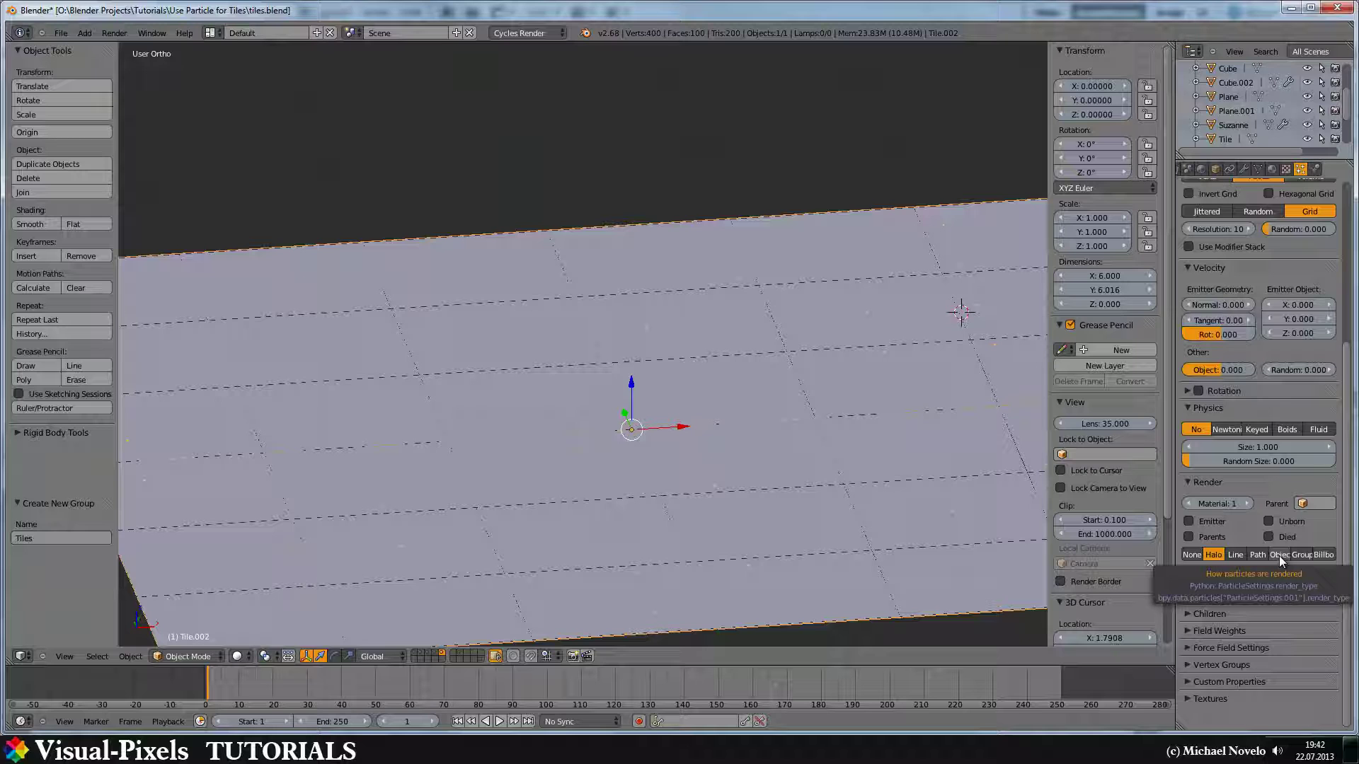
- Render the particles as the Tiles dupli group with Pick Random enabled
{"action": "left_click", "coordinate": [1302, 555]}
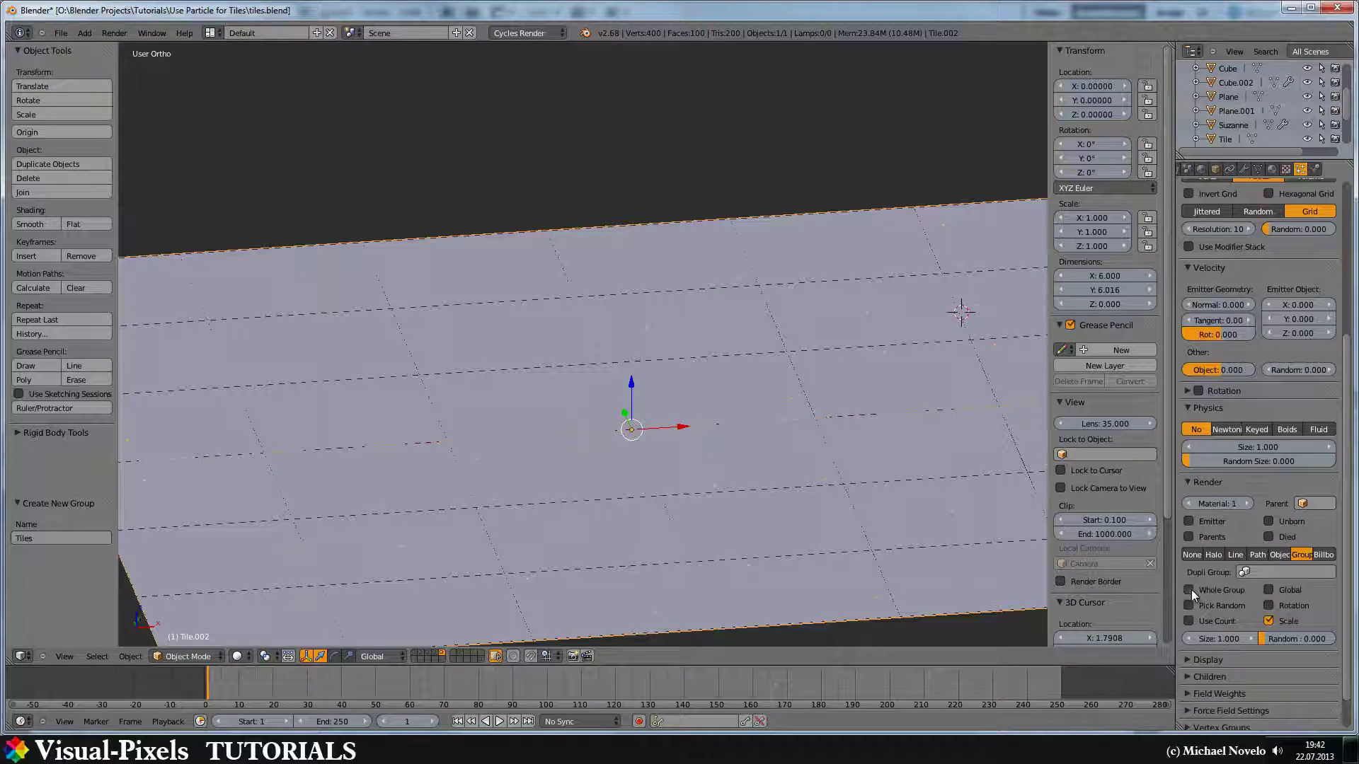
{"action": "left_click", "coordinate": [1248, 573]}
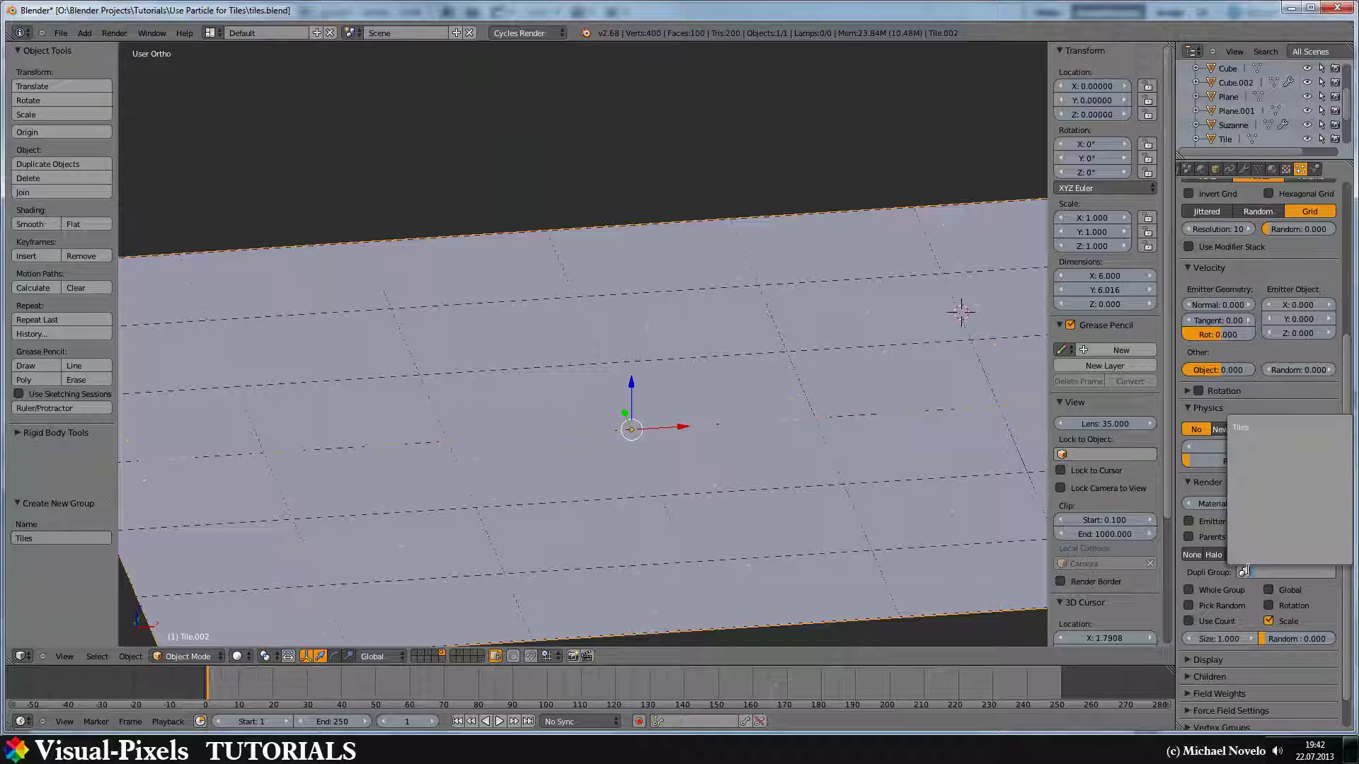
{"action": "left_click", "coordinate": [1249, 427]}
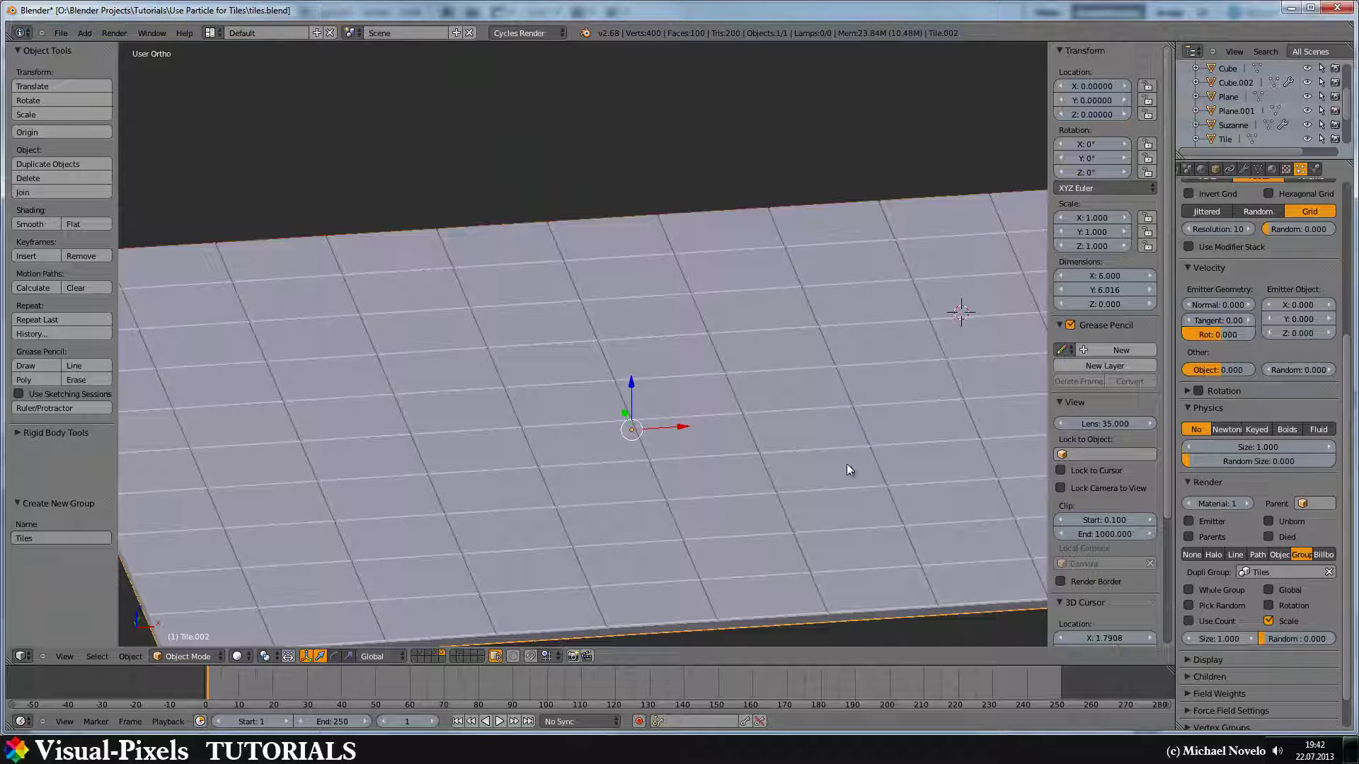
{"action": "left_click", "coordinate": [1189, 606]}
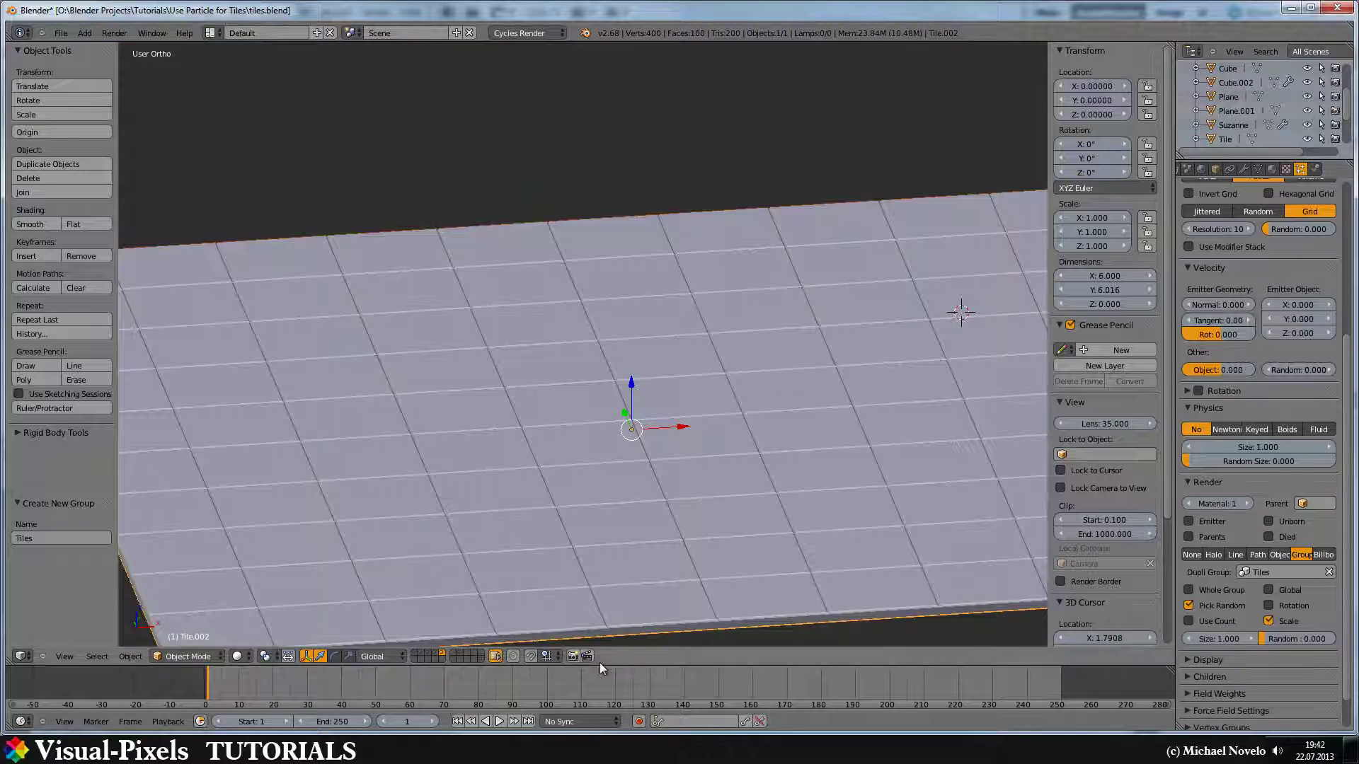
- Show the camera's layer, look through the camera, and pull it back to frame more tiles
{"action": "left_click", "coordinate": [416, 654], "text": "shift"}
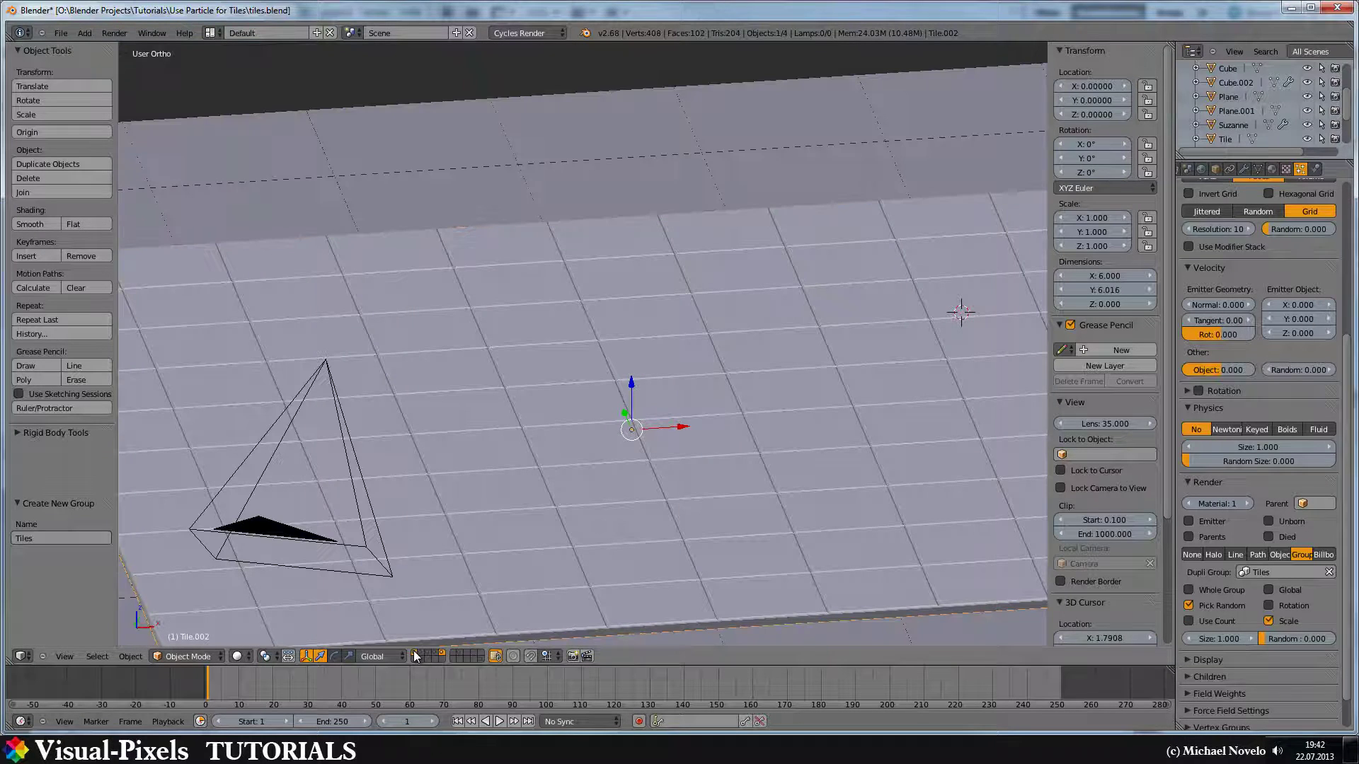
{"action": "middle_click_drag", "start_coordinate": [517, 413], "coordinate": [903, 527]}
{"action": "right_click", "coordinate": [1024, 558]}
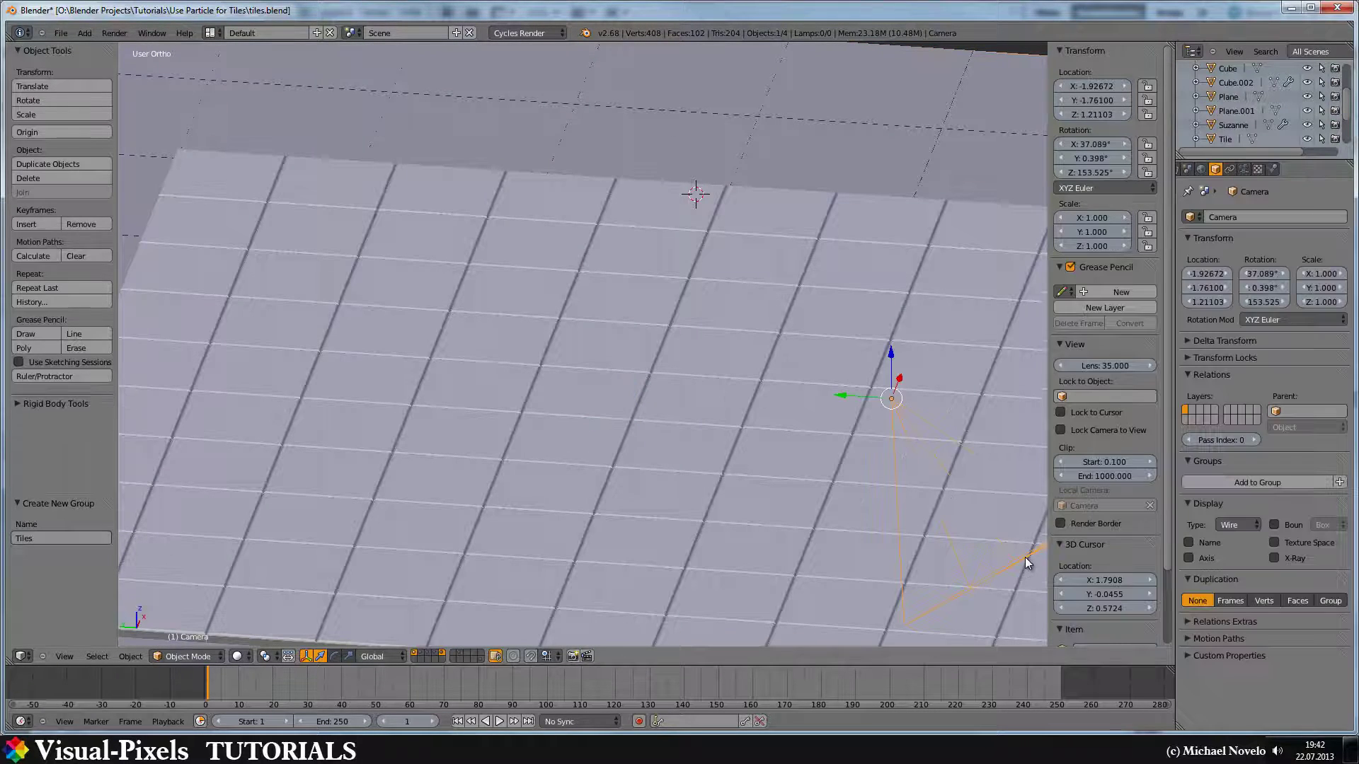
{"action": "key", "text": "KP_0"}
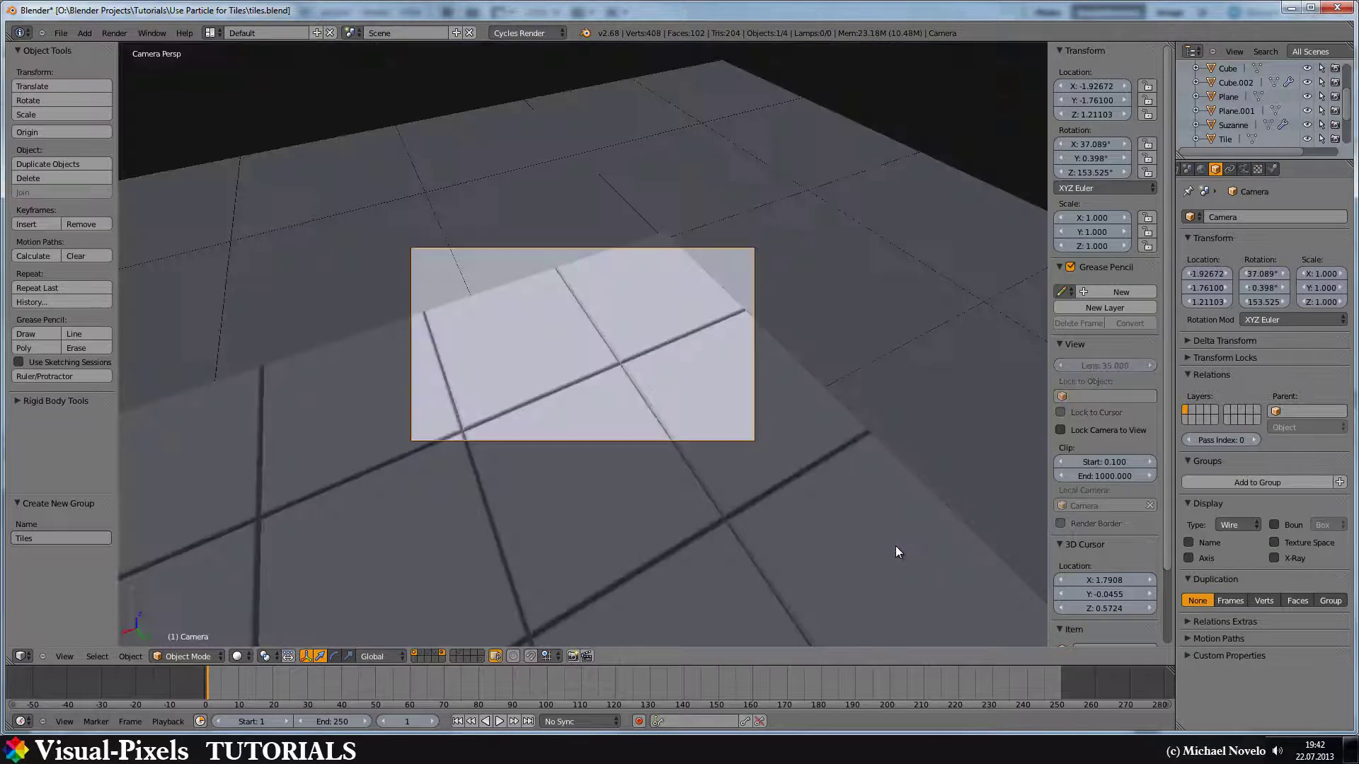
{"action": "key", "text": "shift+f"}
{"action": "scroll", "coordinate": [895, 550], "scroll_direction": "down", "scroll_amount": 2}
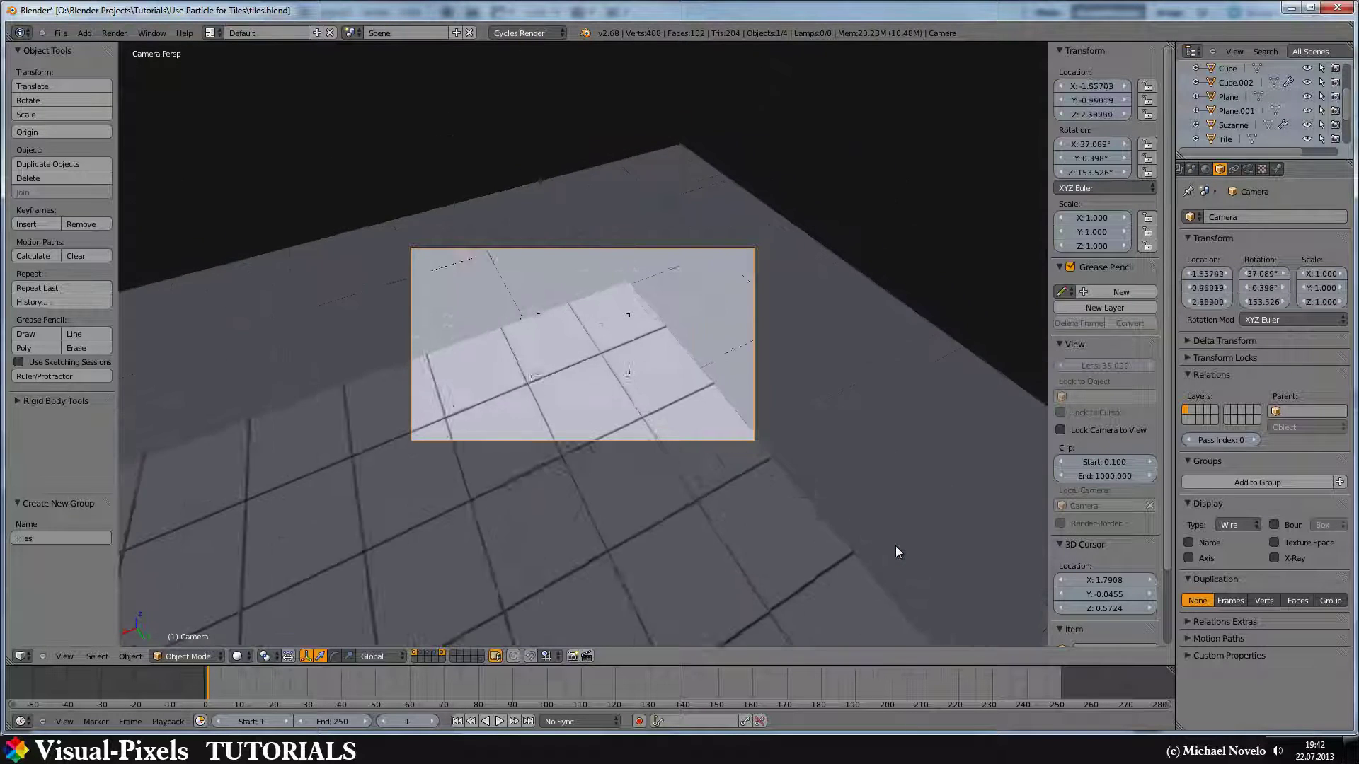
{"action": "key", "text": "g"}
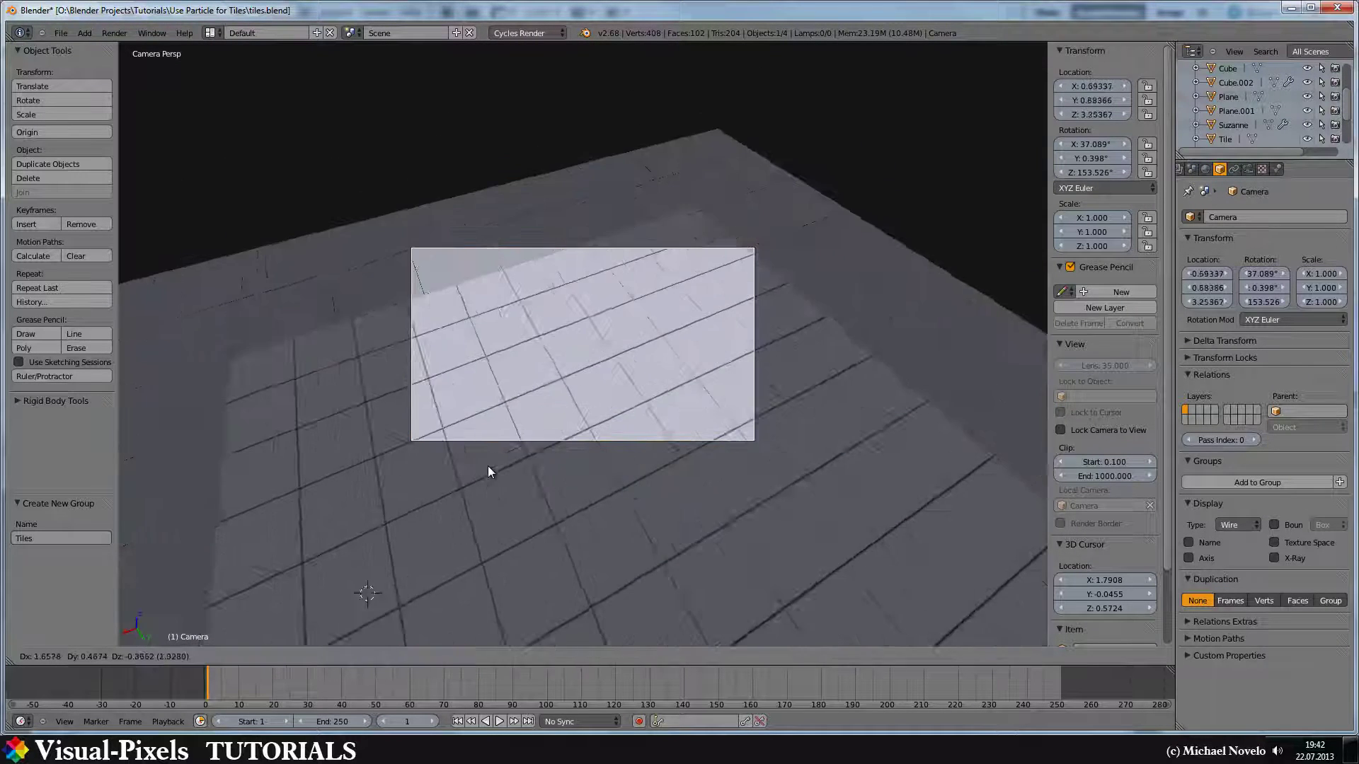
{"action": "left_click", "coordinate": [493, 506]}
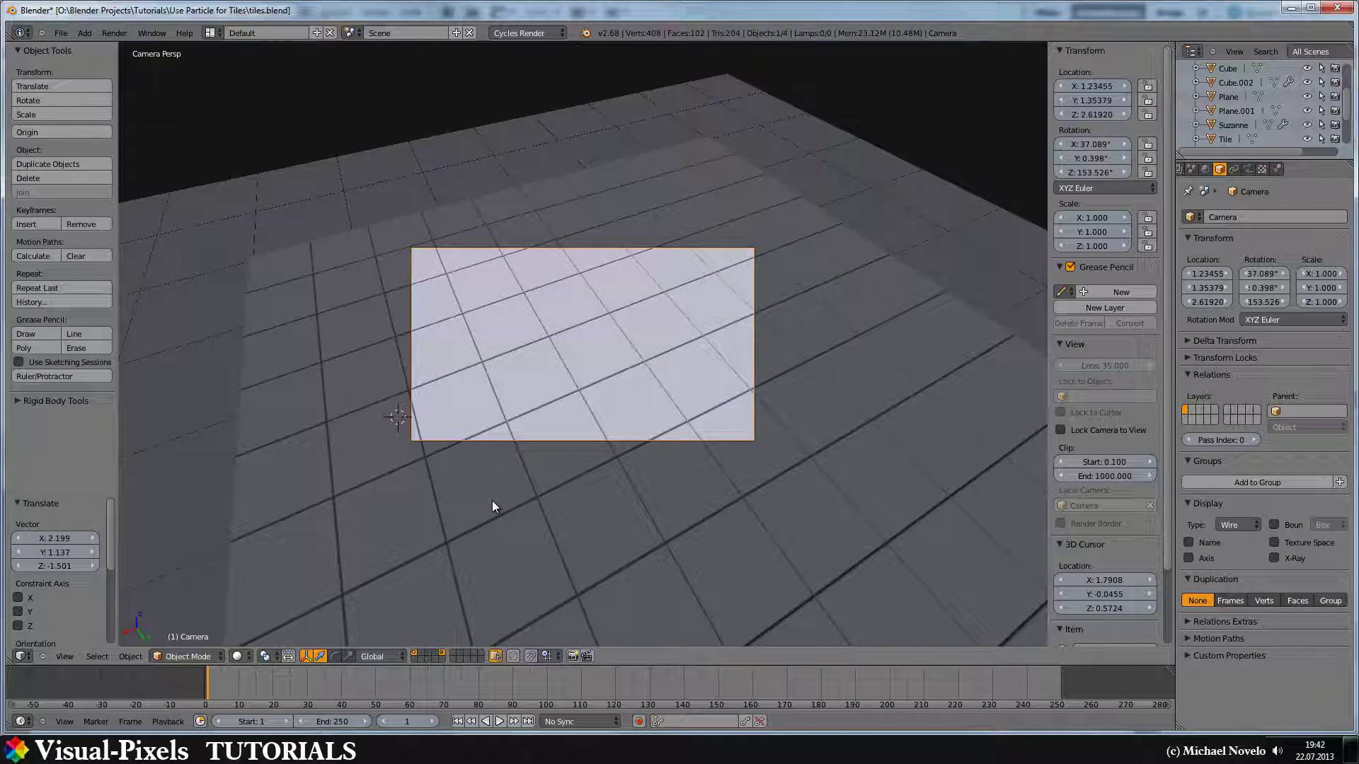
- Render the camera view of the tiled floor with F12 in Cycles
{"action": "key", "text": "F12"}
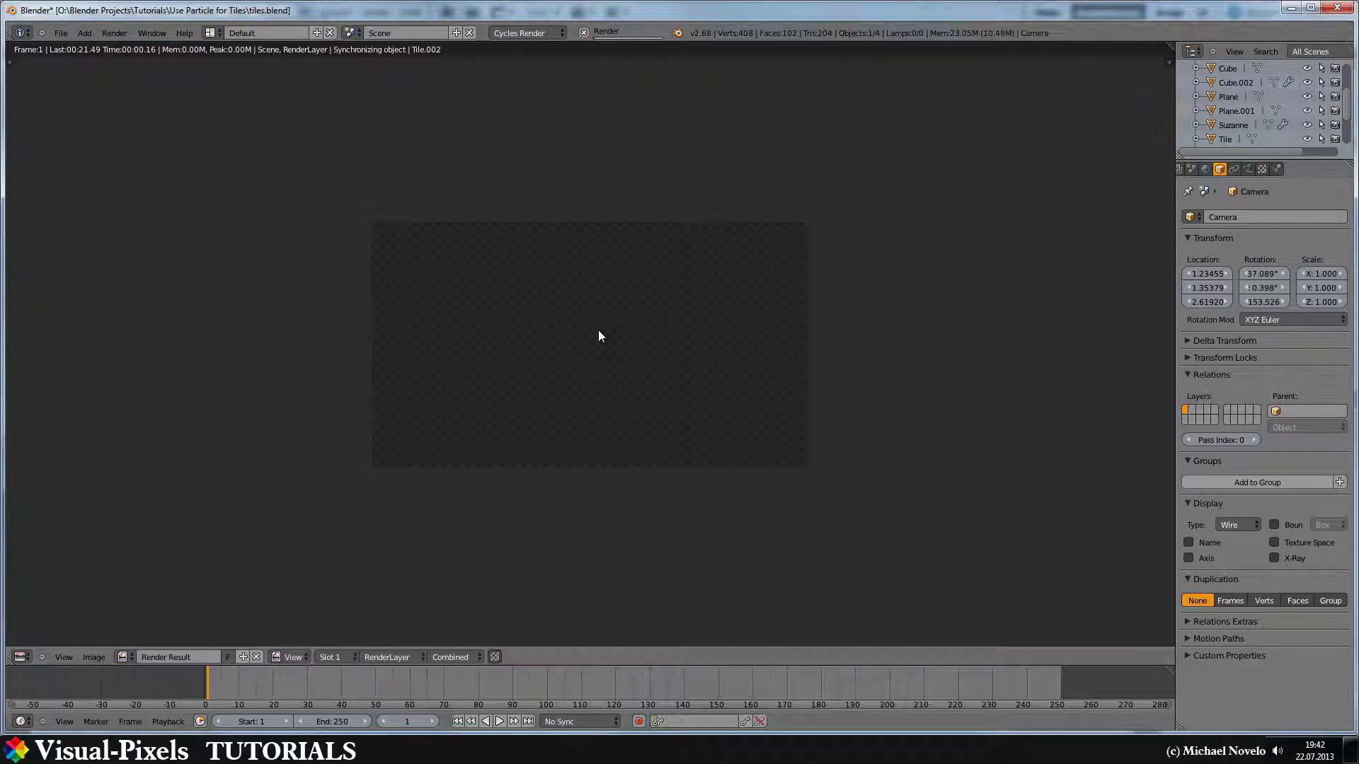